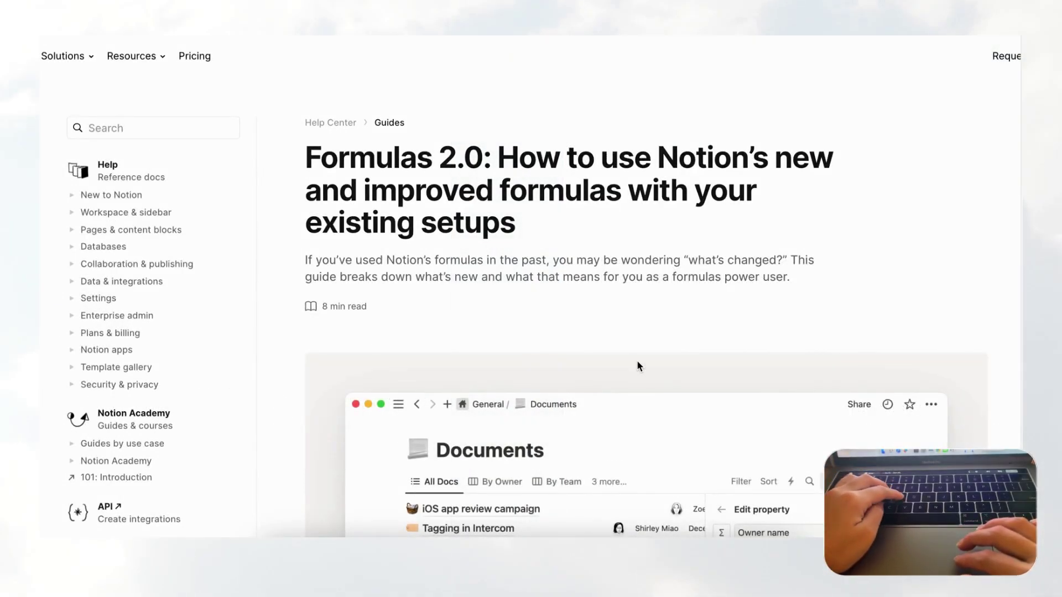
Scroll the Formulas 2.0 guide to its list: easier editing, rich data outputs, broader data access.
{"action": "scroll", "coordinate": [637, 363], "scroll_direction": "down", "scroll_amount": 2}
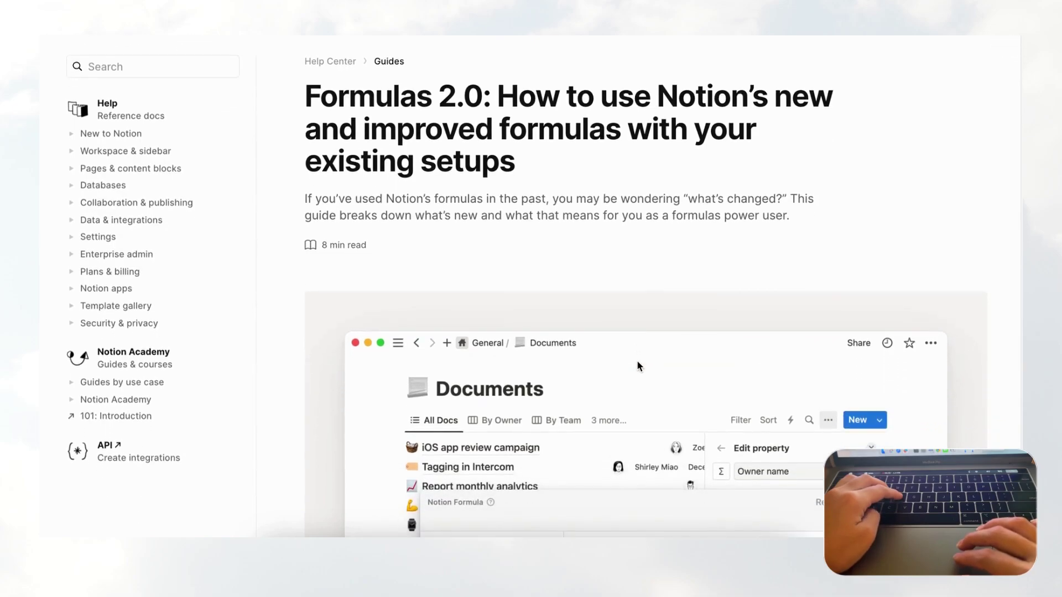
{"action": "scroll", "coordinate": [637, 365], "scroll_direction": "down", "scroll_amount": 15}
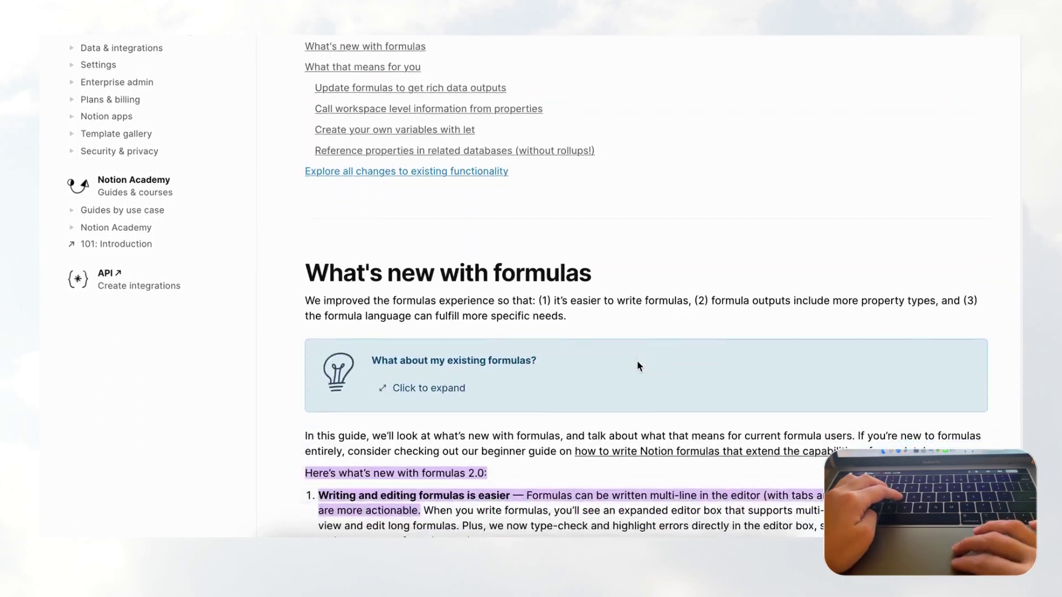
{"action": "scroll", "coordinate": [638, 365], "scroll_direction": "down", "scroll_amount": 6}
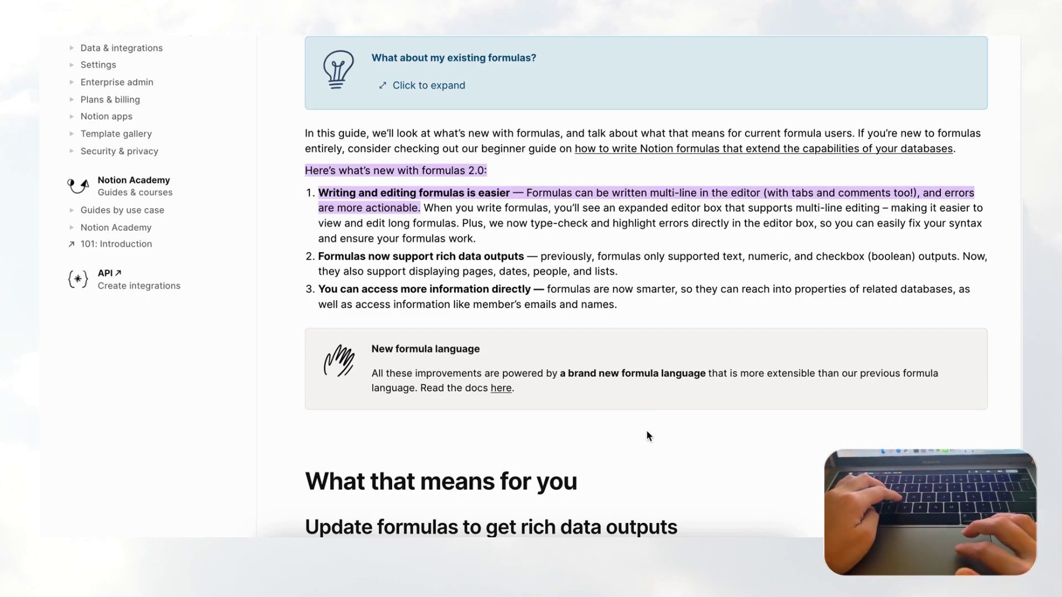
Open the Habit Tracker Entry's Formula editor and insert several empty lines.
{"action": "left_click", "coordinate": [642, 531]}
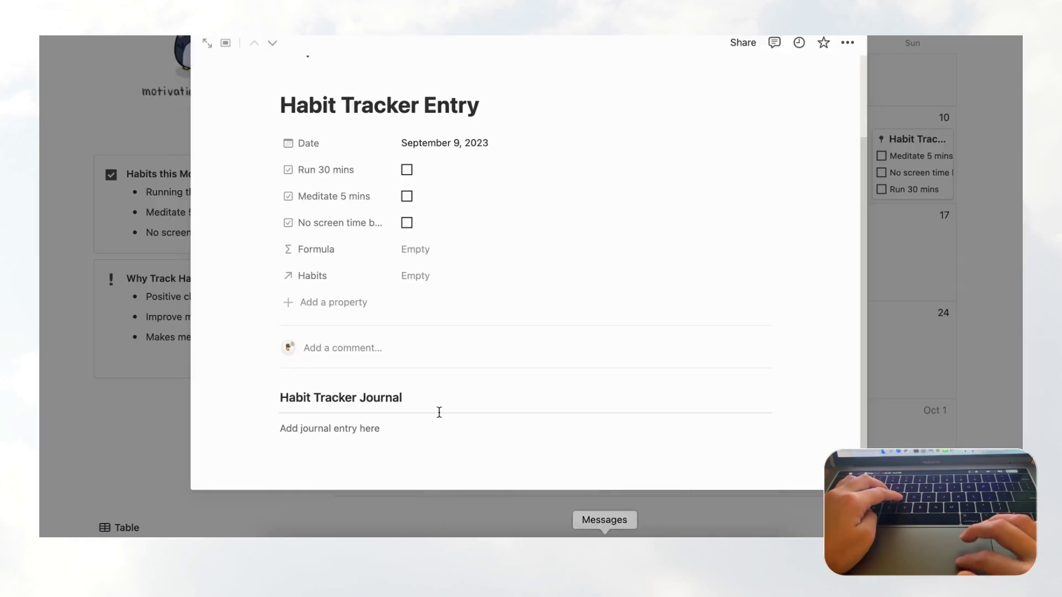
{"action": "left_click", "coordinate": [318, 252]}
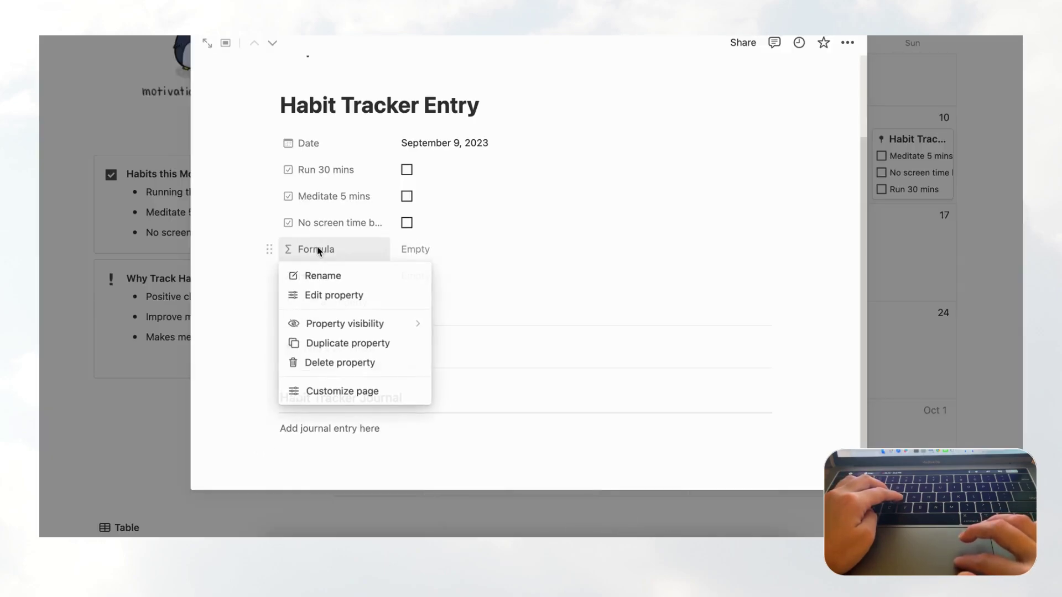
{"action": "left_click", "coordinate": [355, 294]}
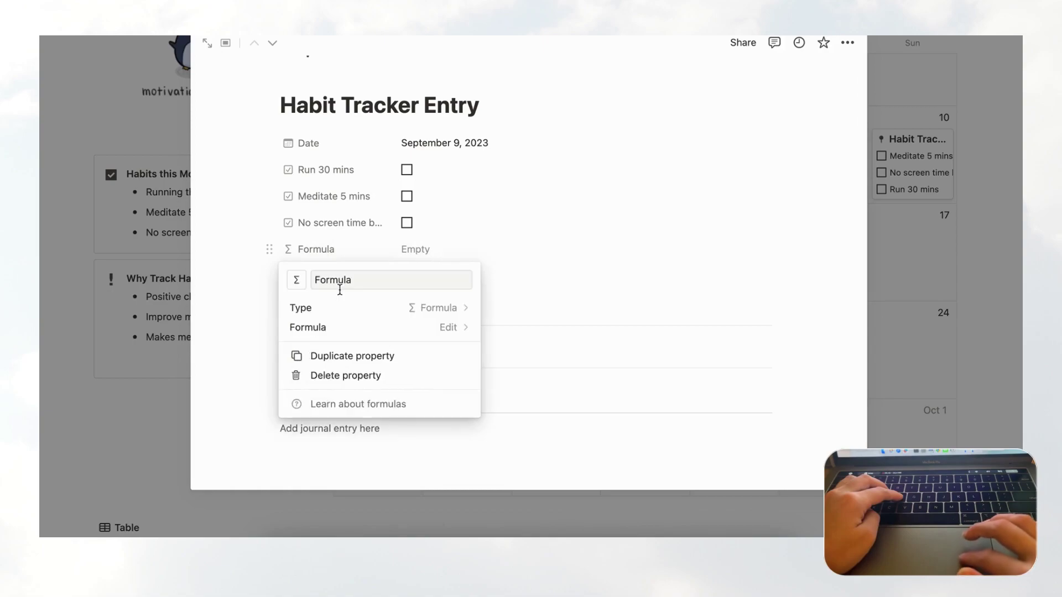
{"action": "left_click", "coordinate": [455, 333]}
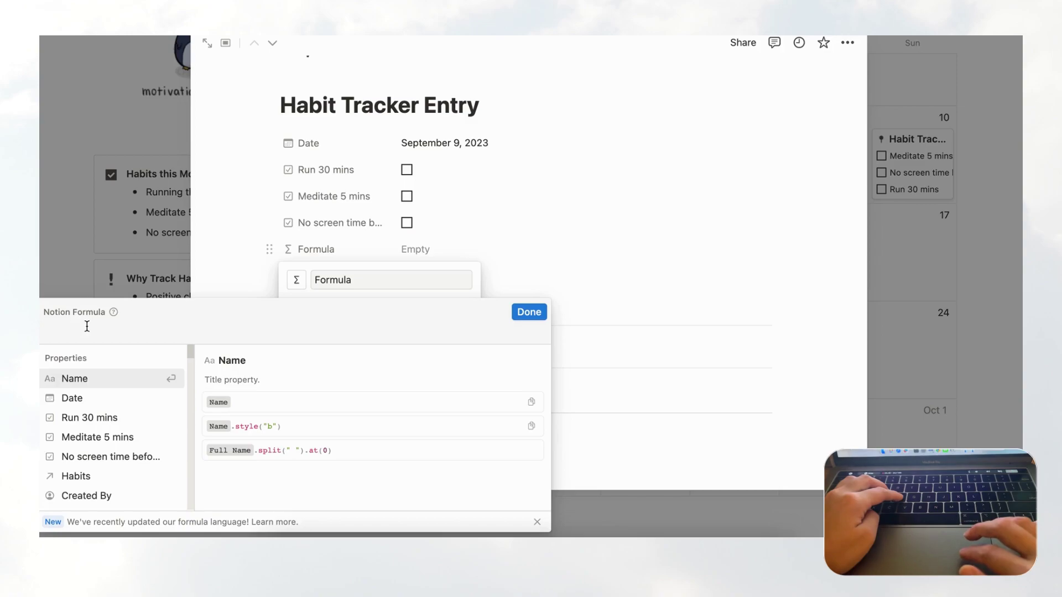
{"action": "key", "text": "shift+Return"}
{"action": "key", "text": "shift+Return"}
{"action": "key", "text": "shift+Return"}
{"action": "key", "text": "shift+Return"}
{"action": "key", "text": "shift+Return"}
{"action": "key", "text": "shift+Return"}
{"action": "key", "text": "shift+Return"}
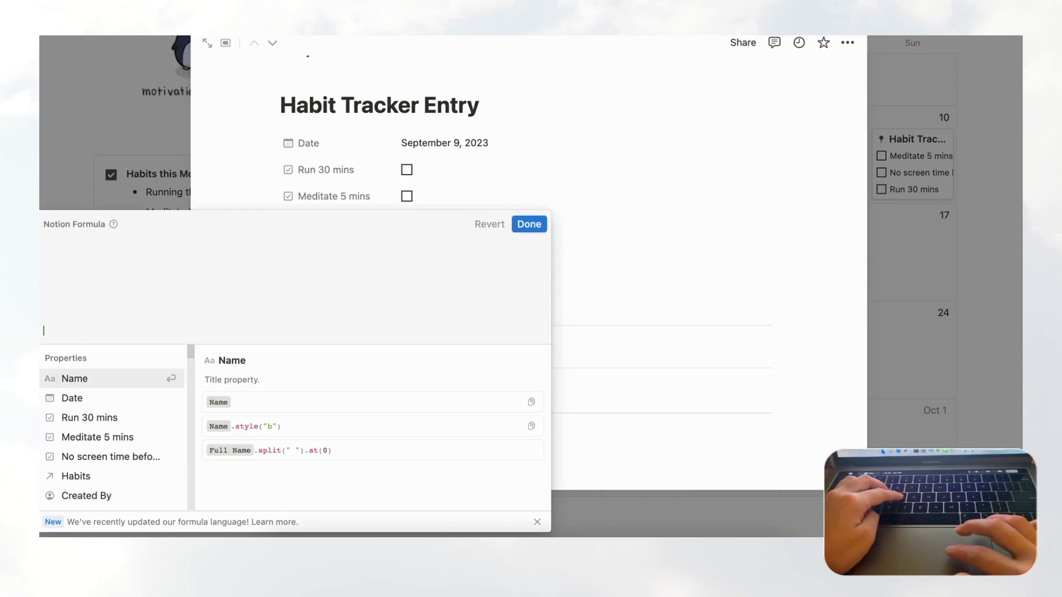
{"action": "left_click", "coordinate": [86, 243]}
{"action": "left_click", "coordinate": [73, 213]}
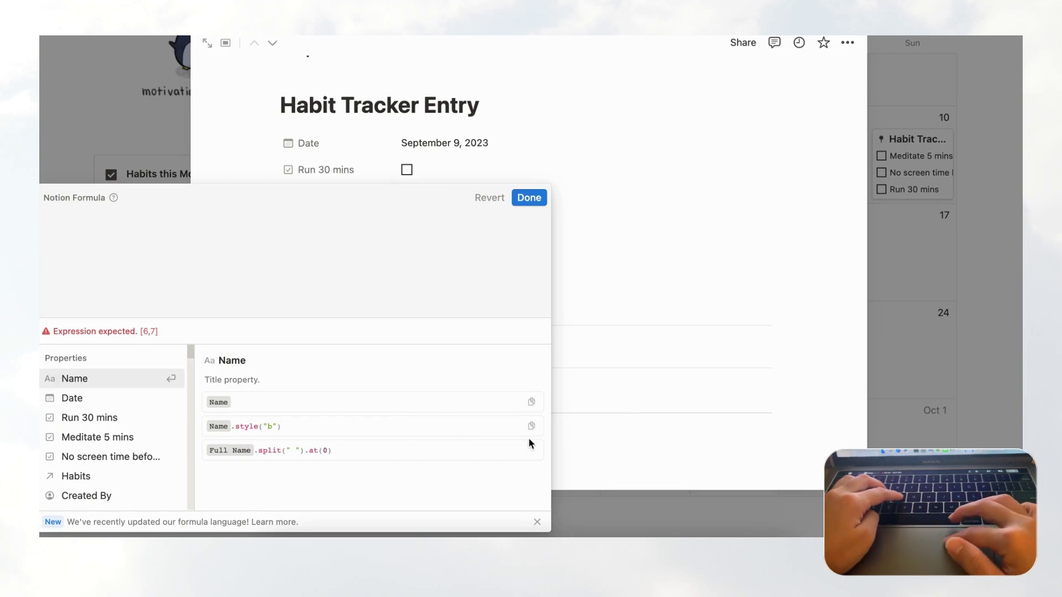
Close the formula editor and go back to the Formulas 2.0 help article in Chrome.
{"action": "left_click", "coordinate": [530, 399]}
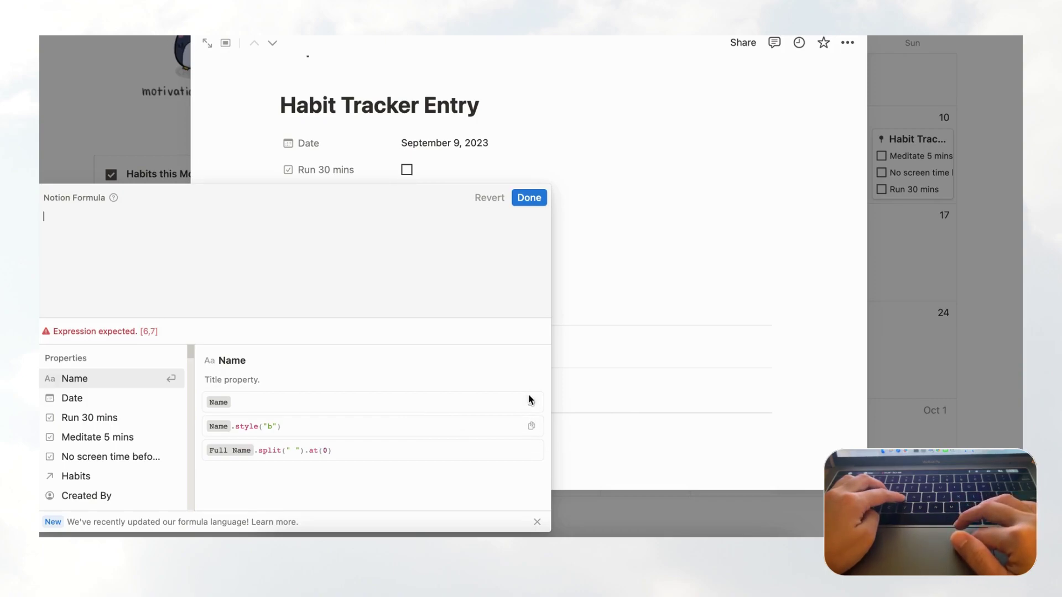
{"action": "left_click", "coordinate": [600, 292]}
{"action": "left_click", "coordinate": [572, 544]}
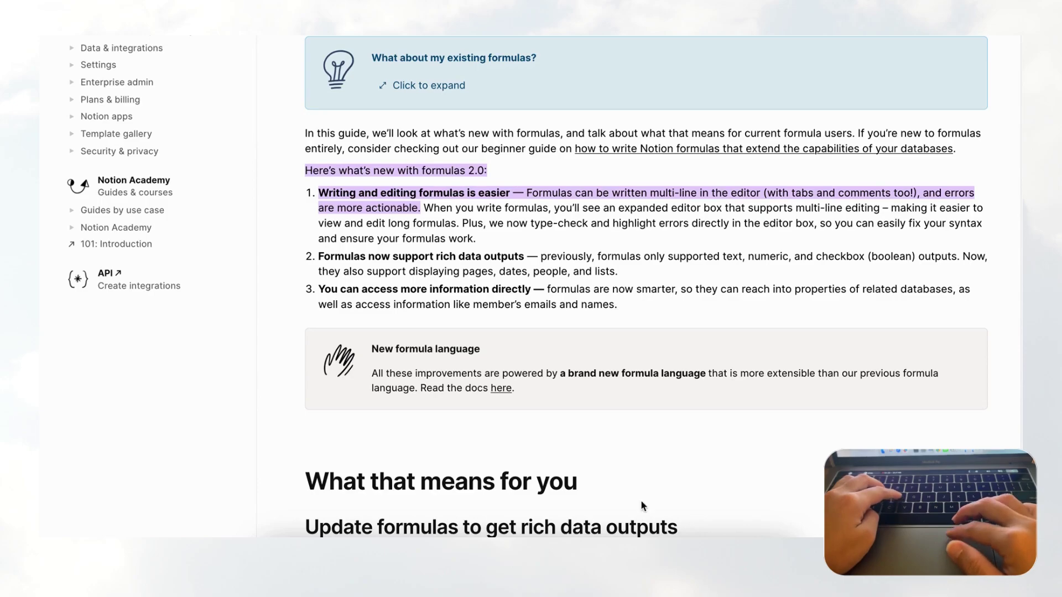
Reopen the Formula editor and scroll its Properties list to browse the example formulas.
{"action": "left_click", "coordinate": [640, 594]}
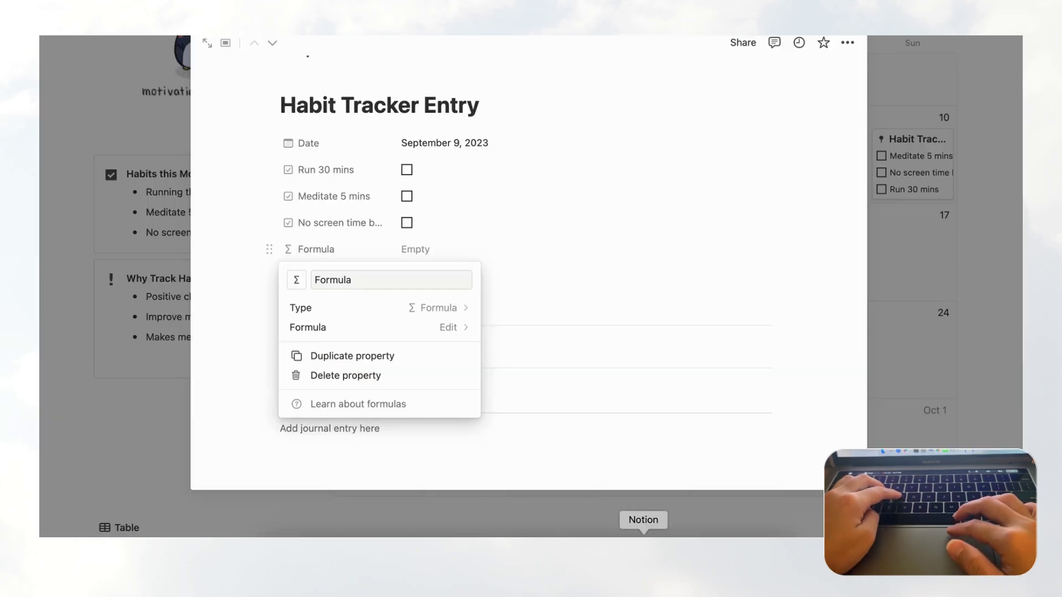
{"action": "left_click", "coordinate": [446, 327]}
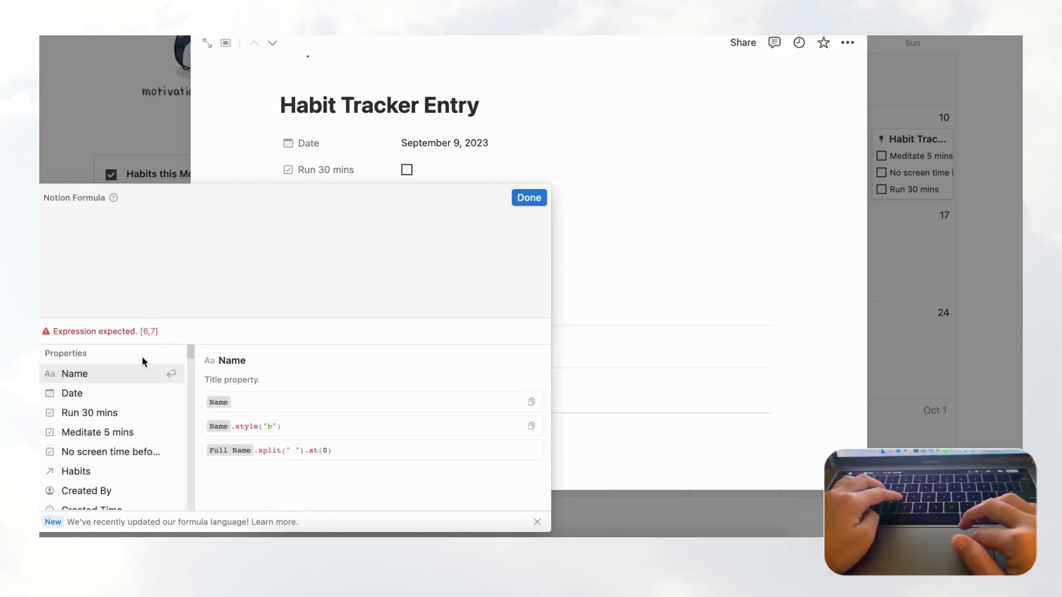
{"action": "scroll", "coordinate": [141, 356], "scroll_direction": "down", "scroll_amount": 5}
{"action": "scroll", "coordinate": [133, 404], "scroll_direction": "up", "scroll_amount": 2}
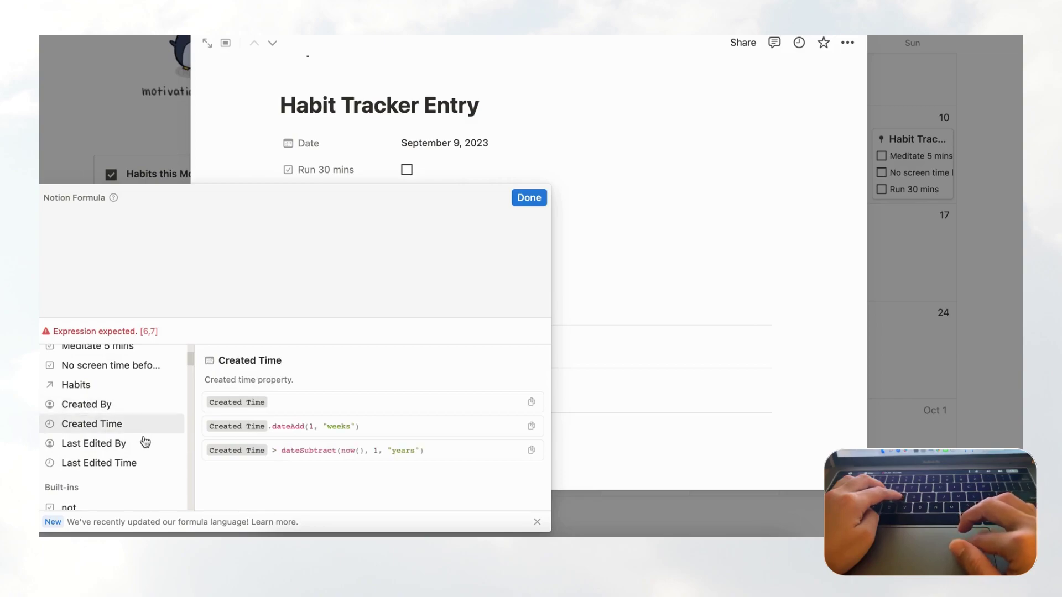
{"action": "scroll", "coordinate": [135, 478], "scroll_direction": "down", "scroll_amount": 2}
{"action": "scroll", "coordinate": [135, 477], "scroll_direction": "down", "scroll_amount": 1}
{"action": "scroll", "coordinate": [137, 477], "scroll_direction": "up", "scroll_amount": 6}
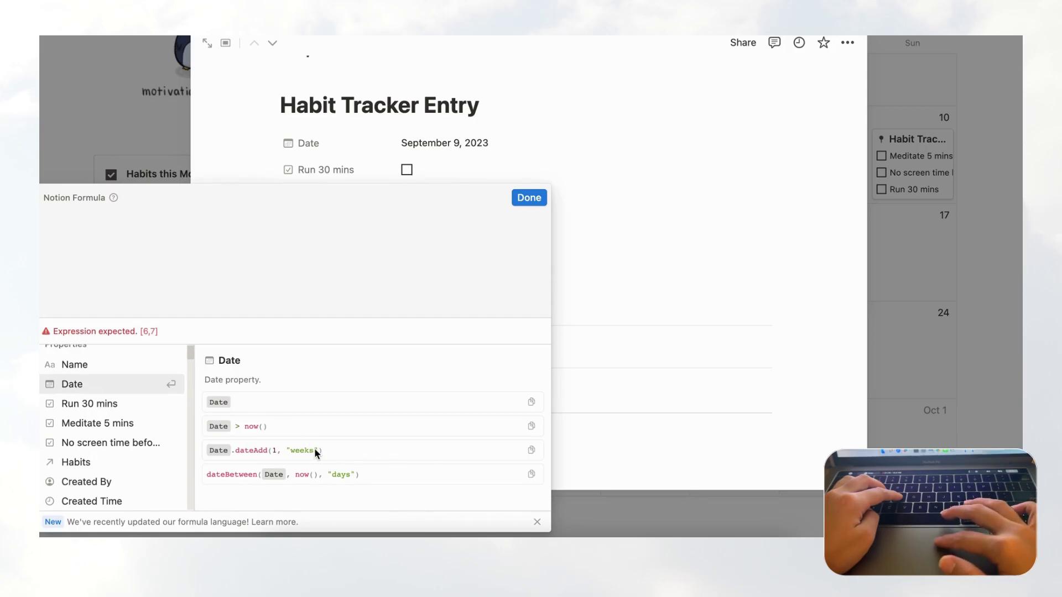
Back in the help guide, scroll to the prop("Person") lists under 'Update formulas to get rich data outputs'.
{"action": "left_click", "coordinate": [585, 254]}
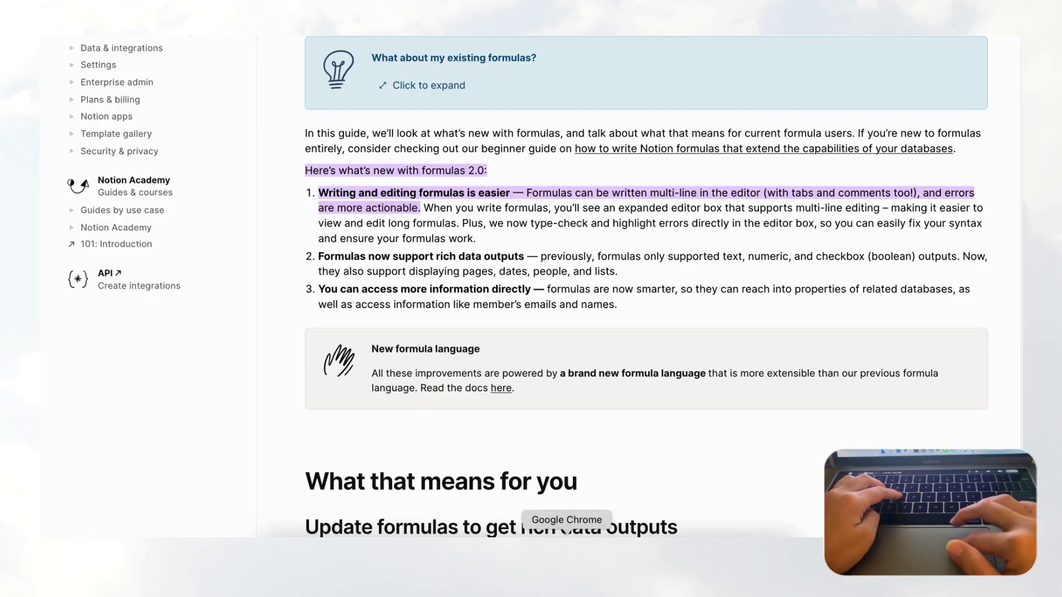
{"action": "scroll", "coordinate": [616, 340], "scroll_direction": "down", "scroll_amount": 2}
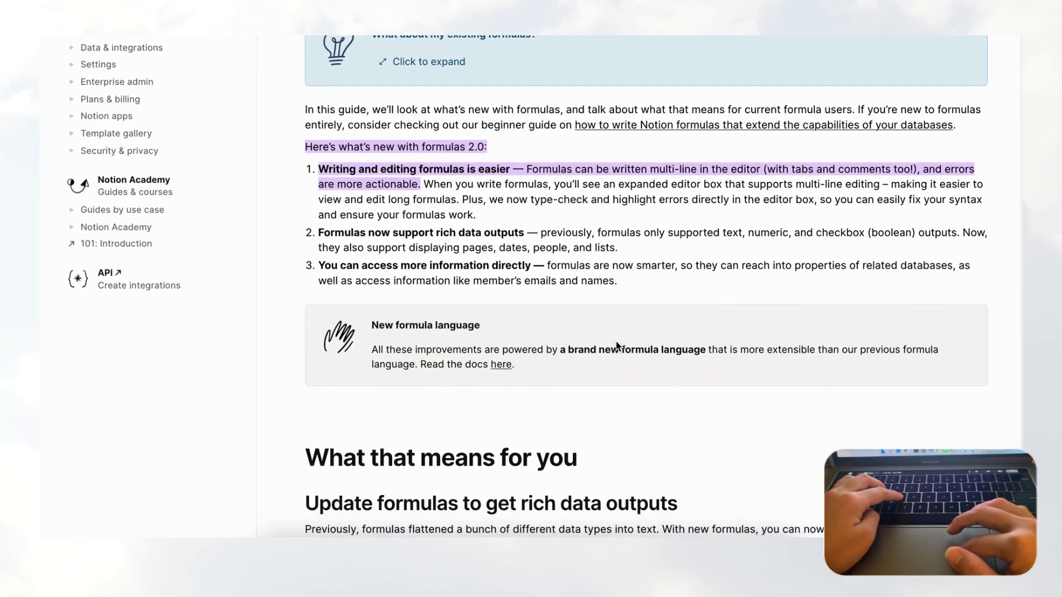
{"action": "scroll", "coordinate": [616, 346], "scroll_direction": "down", "scroll_amount": 1}
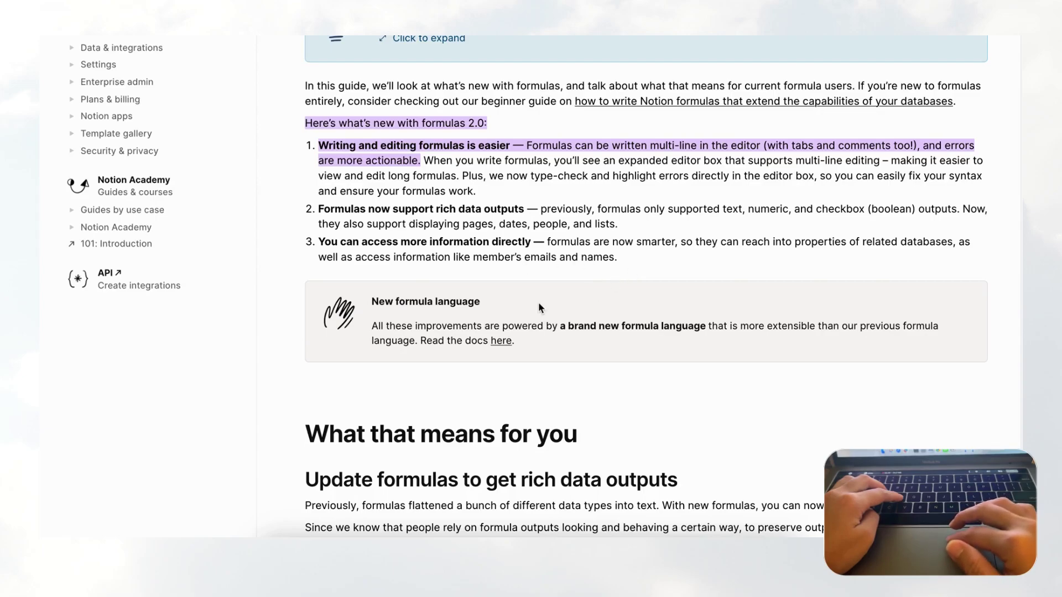
{"action": "scroll", "coordinate": [539, 302], "scroll_direction": "down", "scroll_amount": 5}
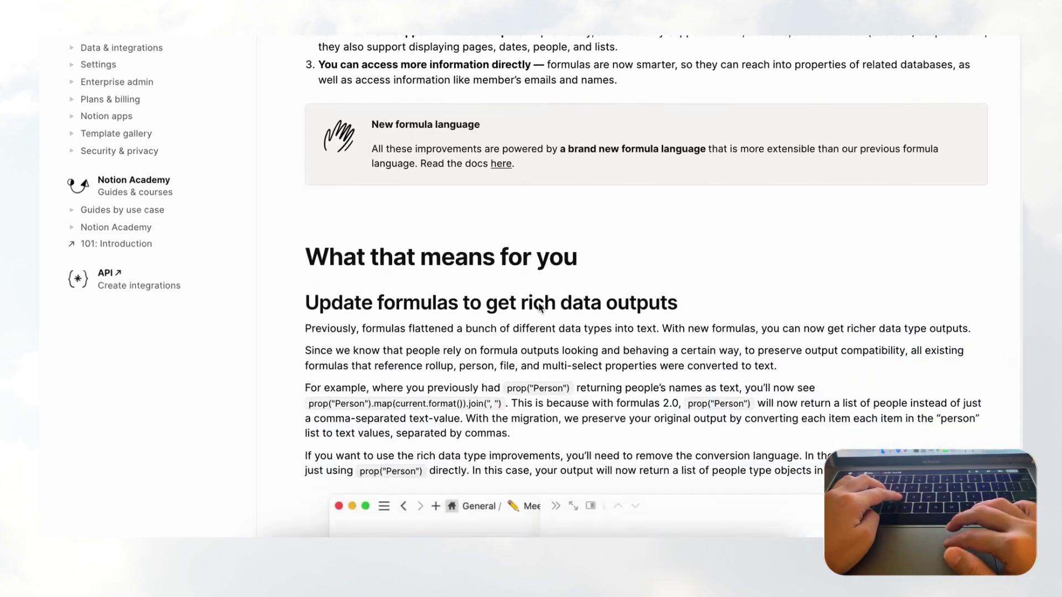
{"action": "scroll", "coordinate": [493, 280], "scroll_direction": "down", "scroll_amount": 5}
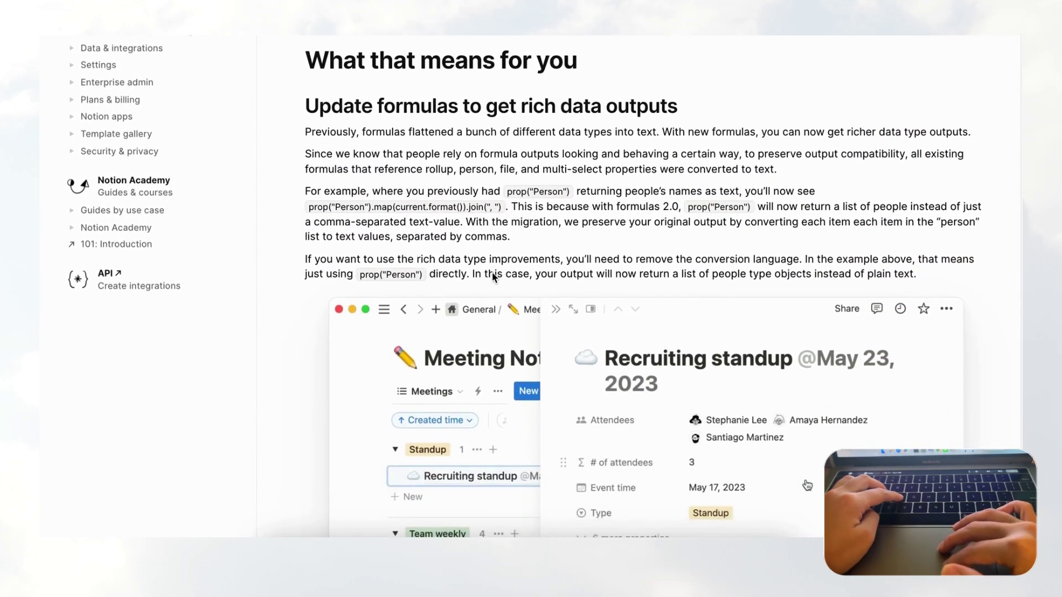
{"action": "scroll", "coordinate": [492, 274], "scroll_direction": "down", "scroll_amount": 1}
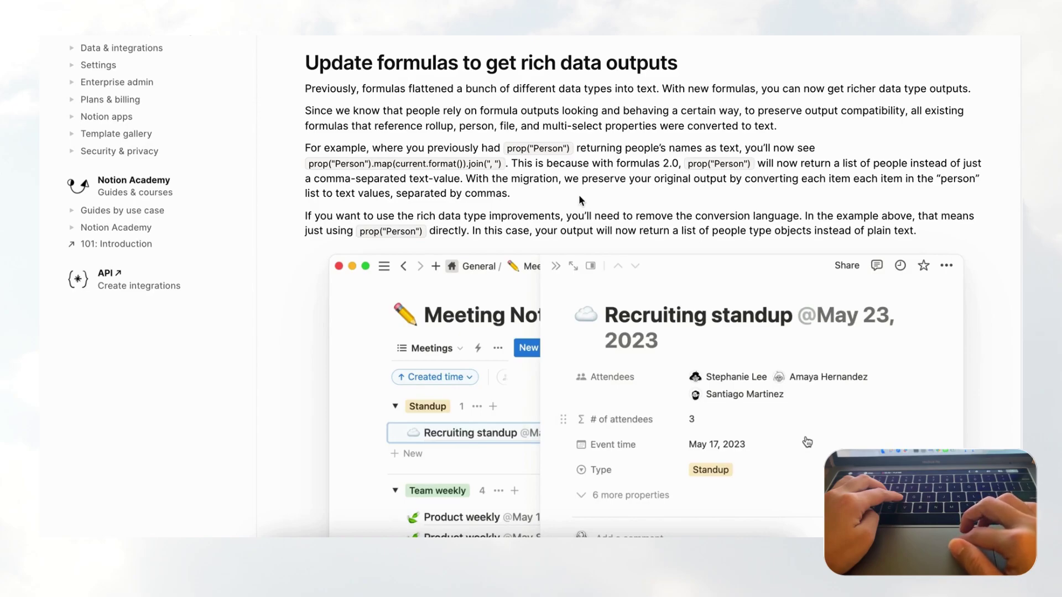
Scroll past the Documents demo to the SalesTax let example and Invoice demo.
{"action": "scroll", "coordinate": [579, 199], "scroll_direction": "down", "scroll_amount": 10}
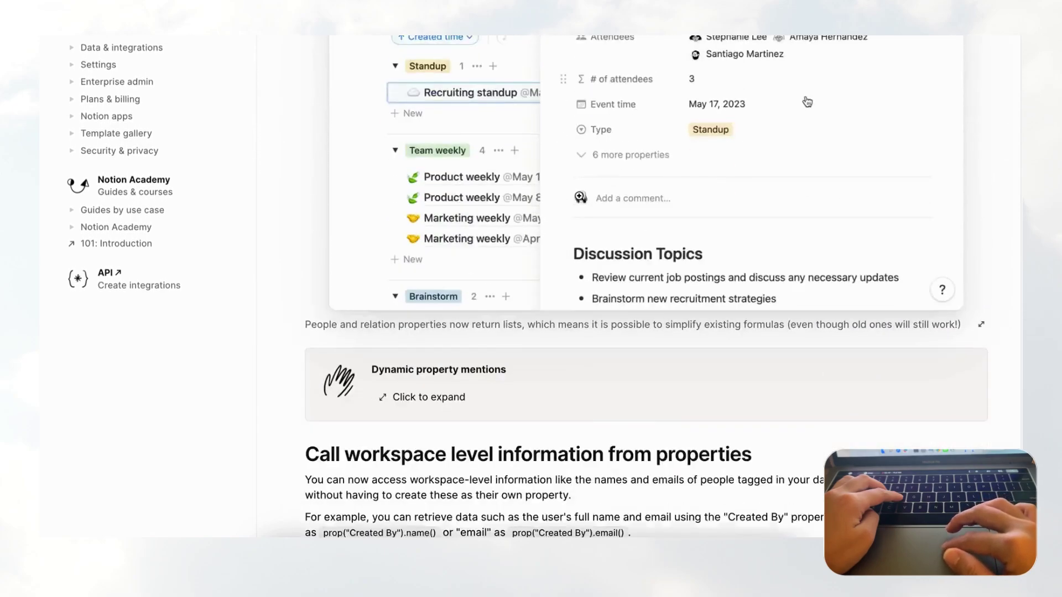
{"action": "scroll", "coordinate": [579, 199], "scroll_direction": "down", "scroll_amount": 4}
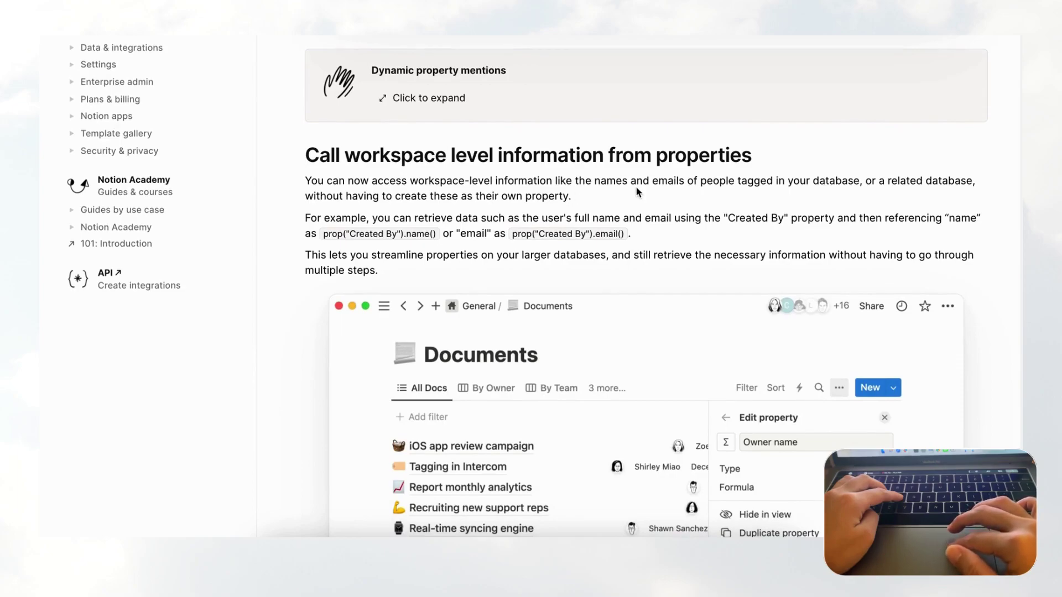
{"action": "scroll", "coordinate": [635, 186], "scroll_direction": "down", "scroll_amount": 1}
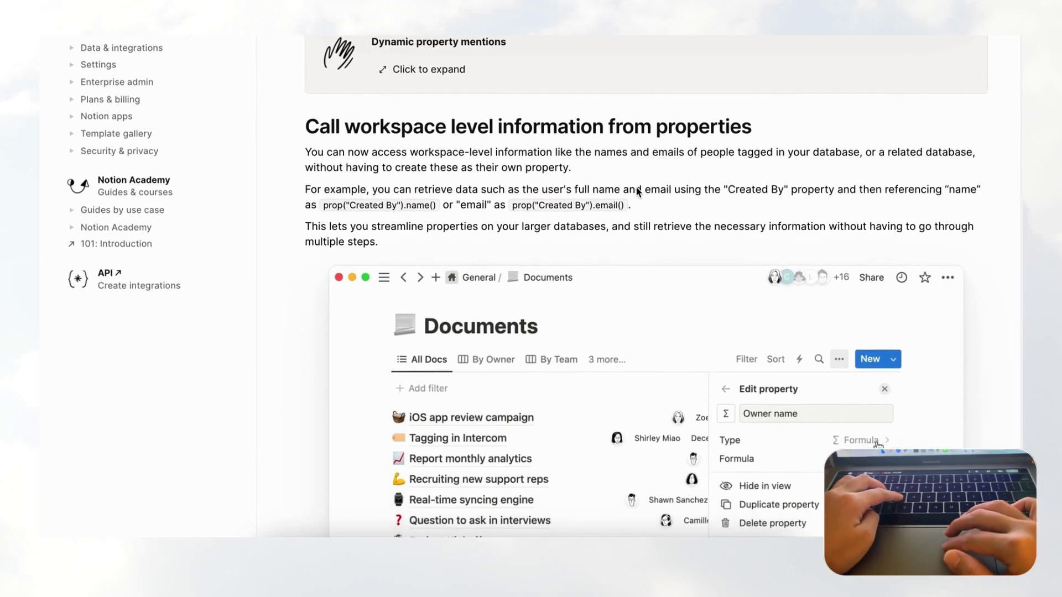
{"action": "scroll", "coordinate": [590, 228], "scroll_direction": "down", "scroll_amount": 3}
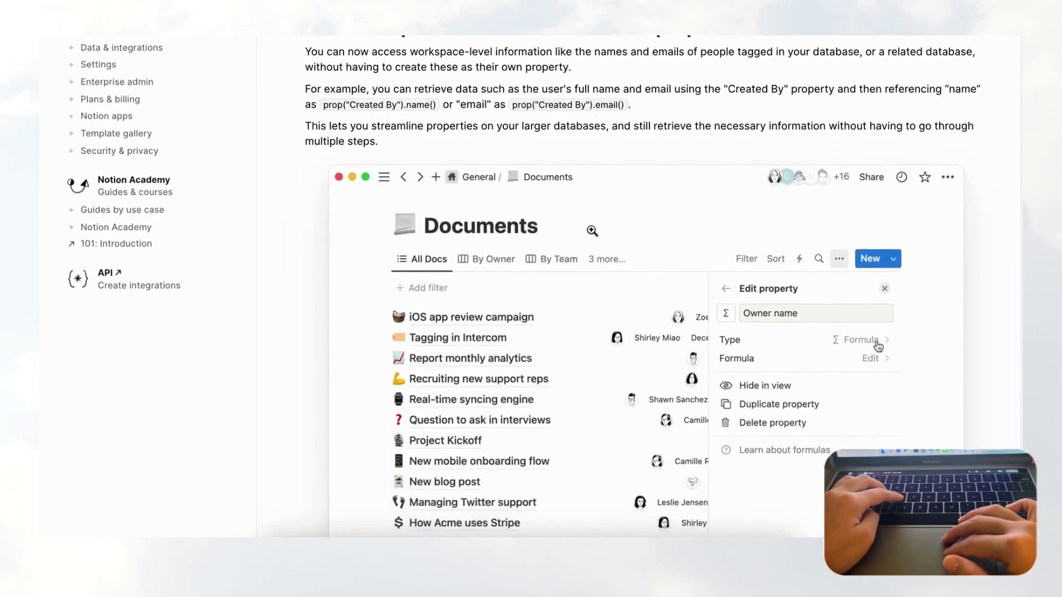
{"action": "scroll", "coordinate": [592, 230], "scroll_direction": "down", "scroll_amount": 15}
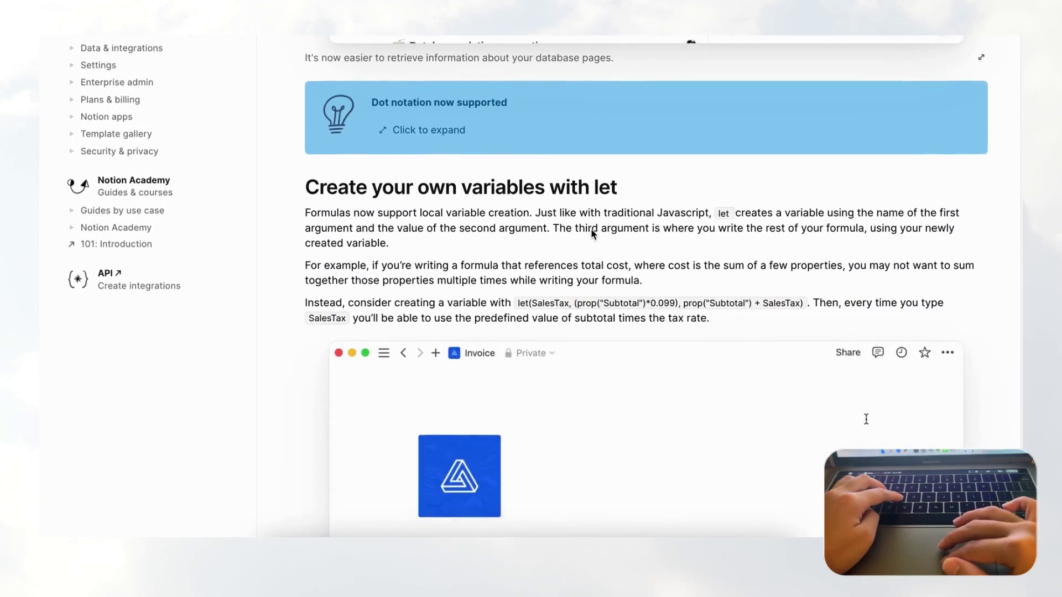
{"action": "scroll", "coordinate": [591, 232], "scroll_direction": "down", "scroll_amount": 3}
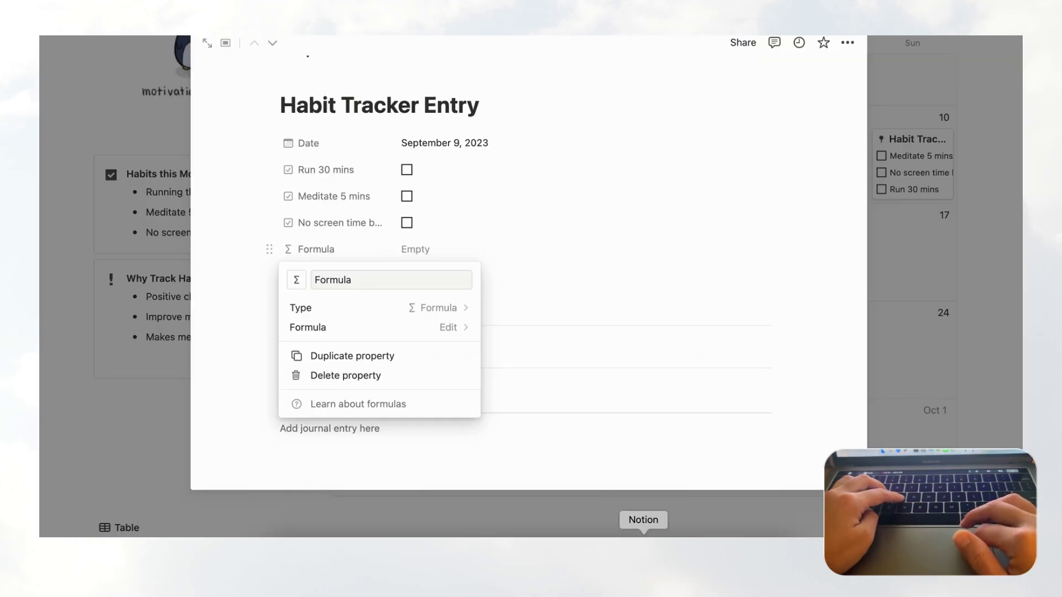
Clear the empty lines from the entry's formula, type let, then bring up the help guide.
{"action": "left_click", "coordinate": [643, 536]}
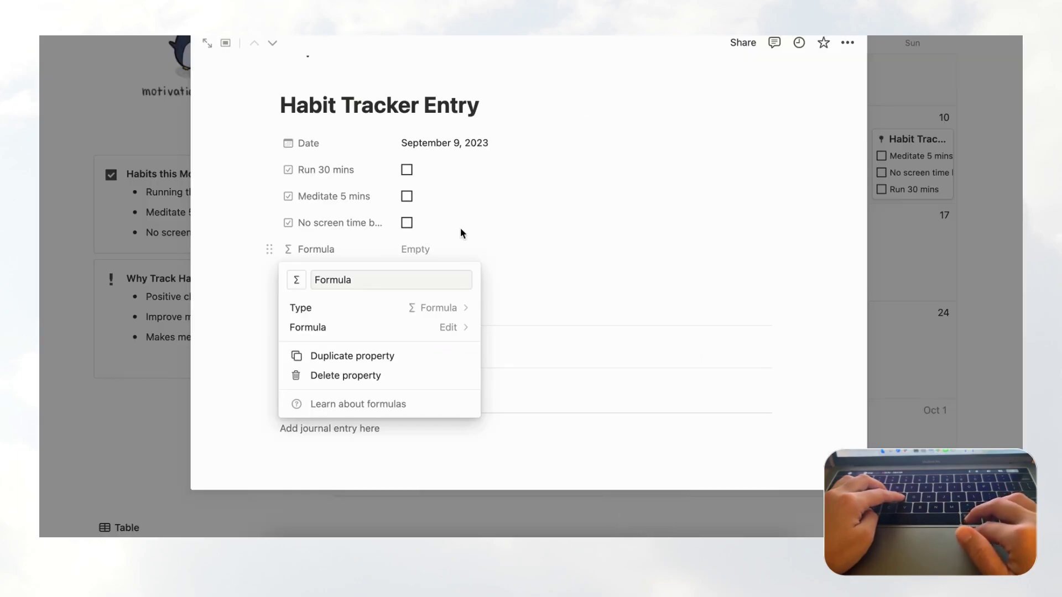
{"action": "left_click", "coordinate": [394, 331]}
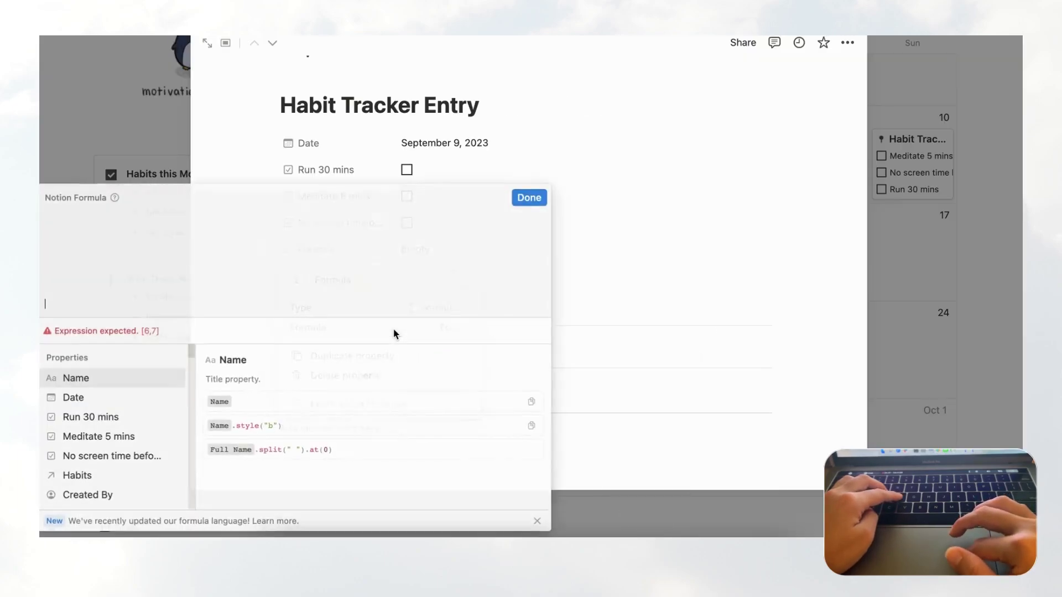
{"action": "left_click", "coordinate": [91, 282]}
{"action": "key", "text": "BackSpace"}
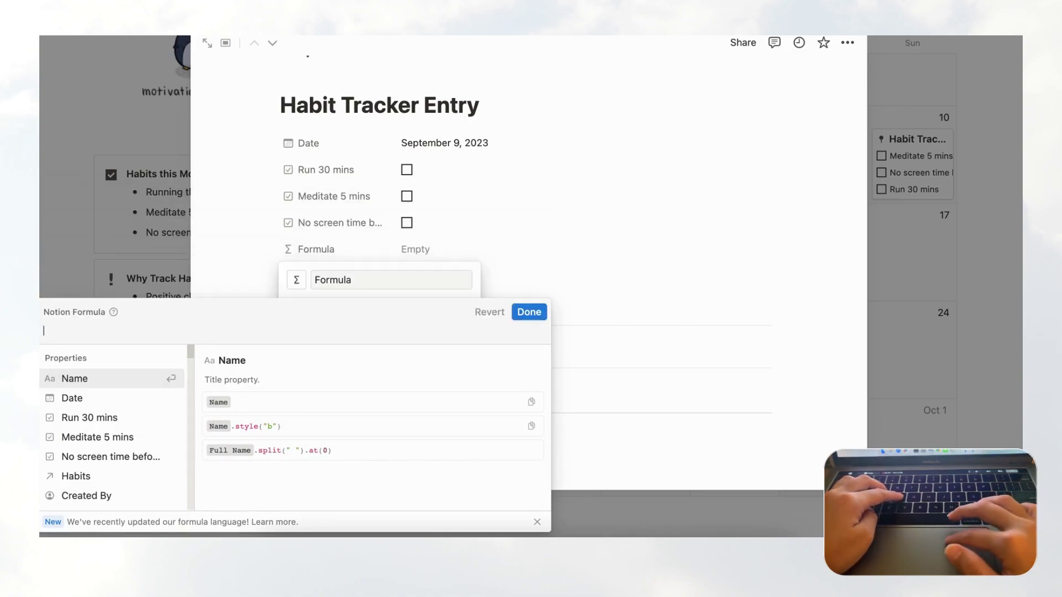
{"action": "type", "text": "let"}
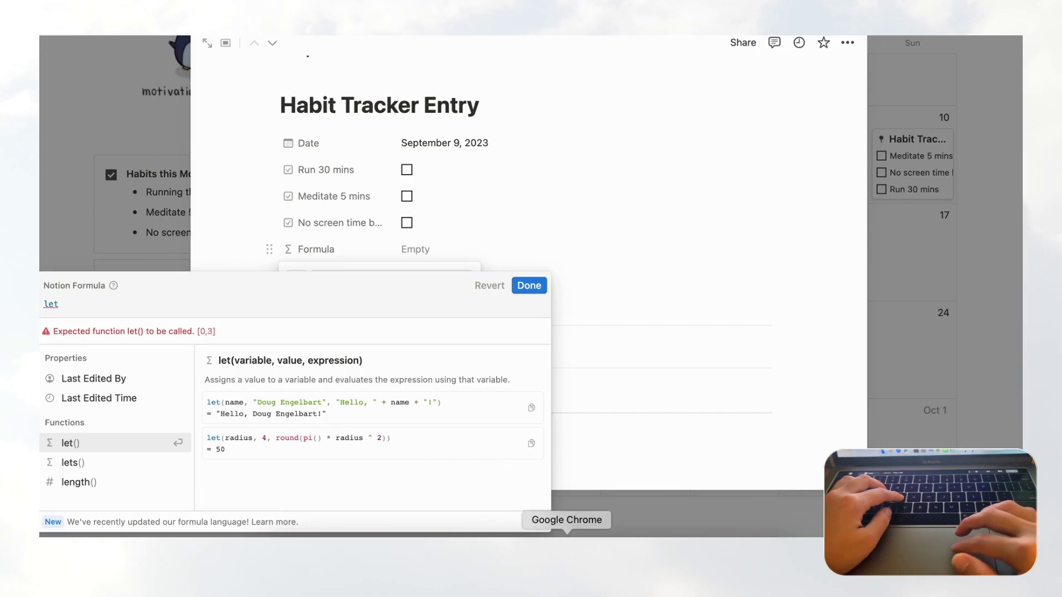
{"action": "left_click", "coordinate": [569, 592]}
Scroll through the let variable examples, then return to the Habit Tracker Entry in Notion.
{"action": "scroll", "coordinate": [593, 352], "scroll_direction": "down", "scroll_amount": 10}
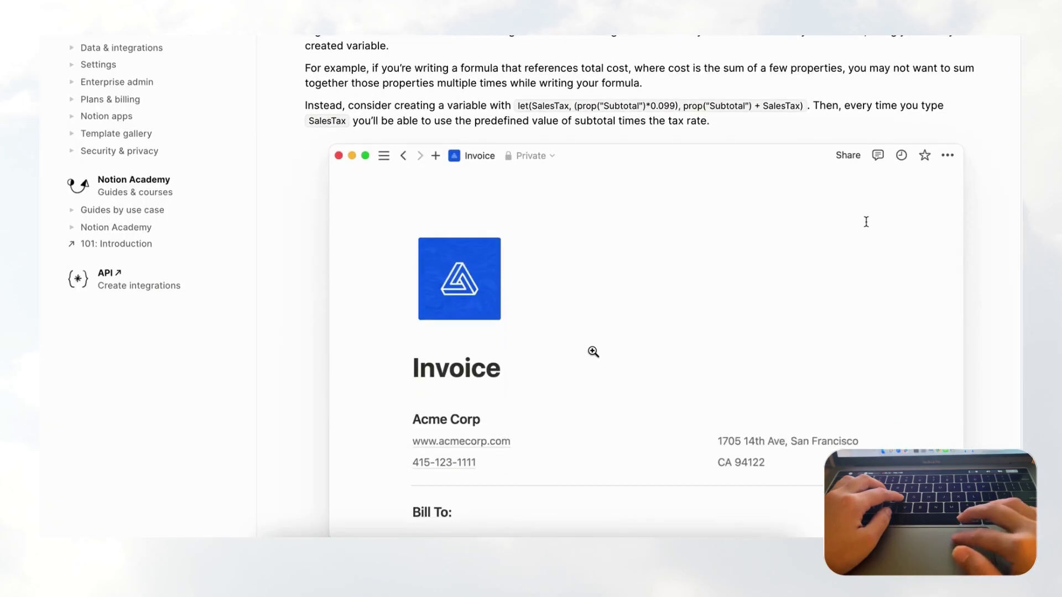
{"action": "scroll", "coordinate": [593, 354], "scroll_direction": "down", "scroll_amount": 1}
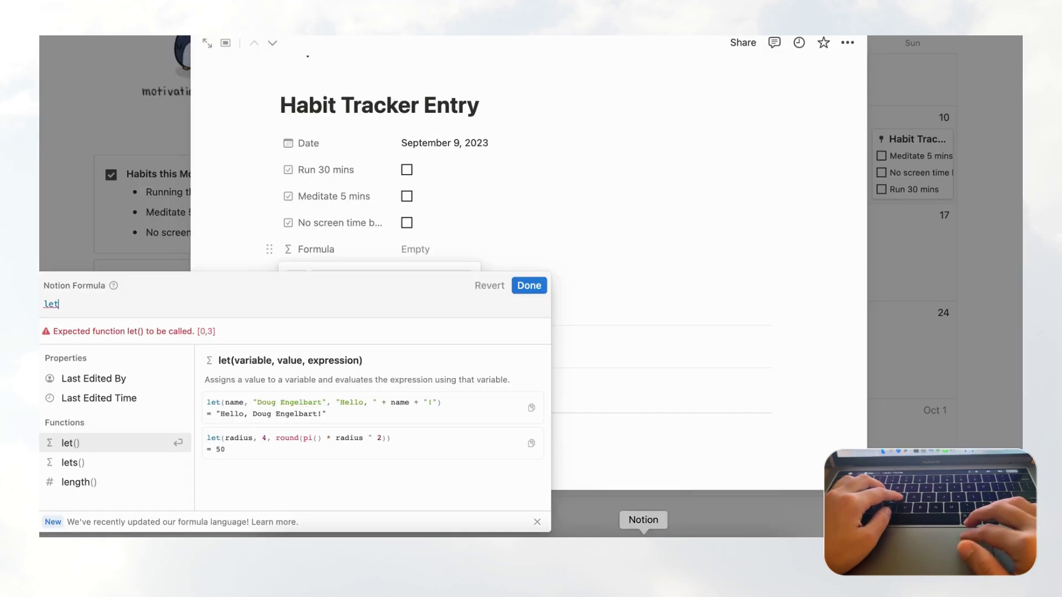
{"action": "key", "text": "Escape"}
Dismiss the Formula menu and add 'Run 30 mins a day' and 'Meditate 5 mins' as Habits.
{"action": "left_click", "coordinate": [522, 256]}
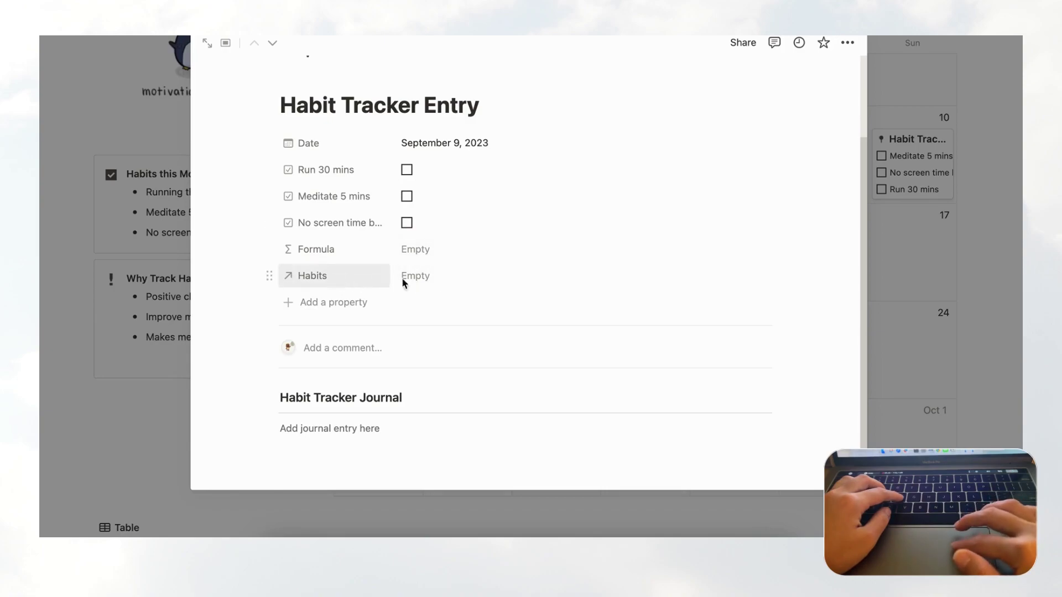
{"action": "left_click", "coordinate": [463, 280]}
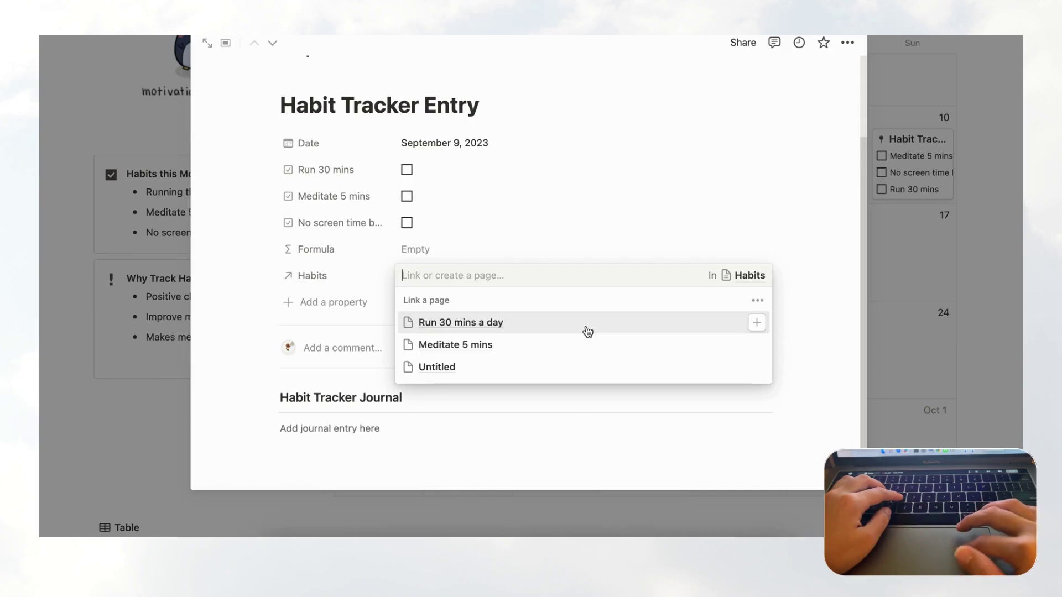
{"action": "left_click", "coordinate": [579, 330]}
{"action": "left_click", "coordinate": [562, 248]}
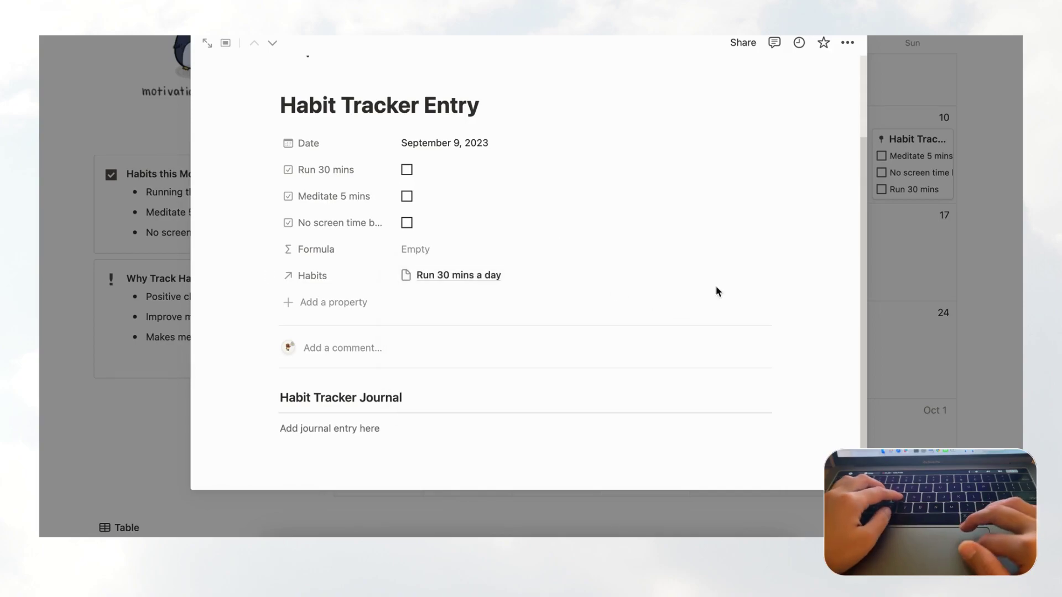
{"action": "left_click", "coordinate": [758, 277]}
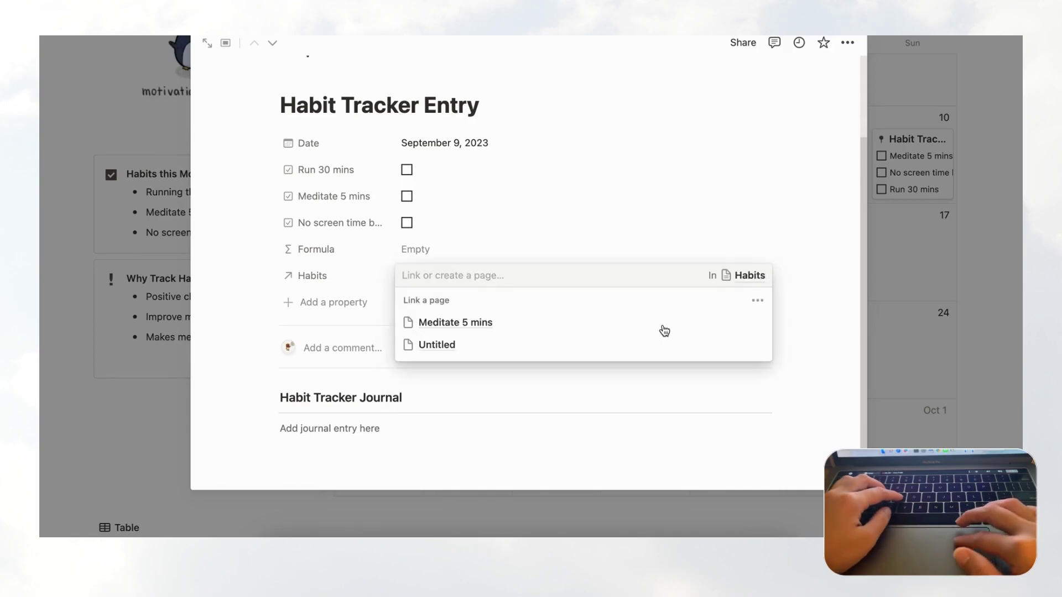
{"action": "left_click", "coordinate": [630, 327]}
{"action": "left_click", "coordinate": [614, 240]}
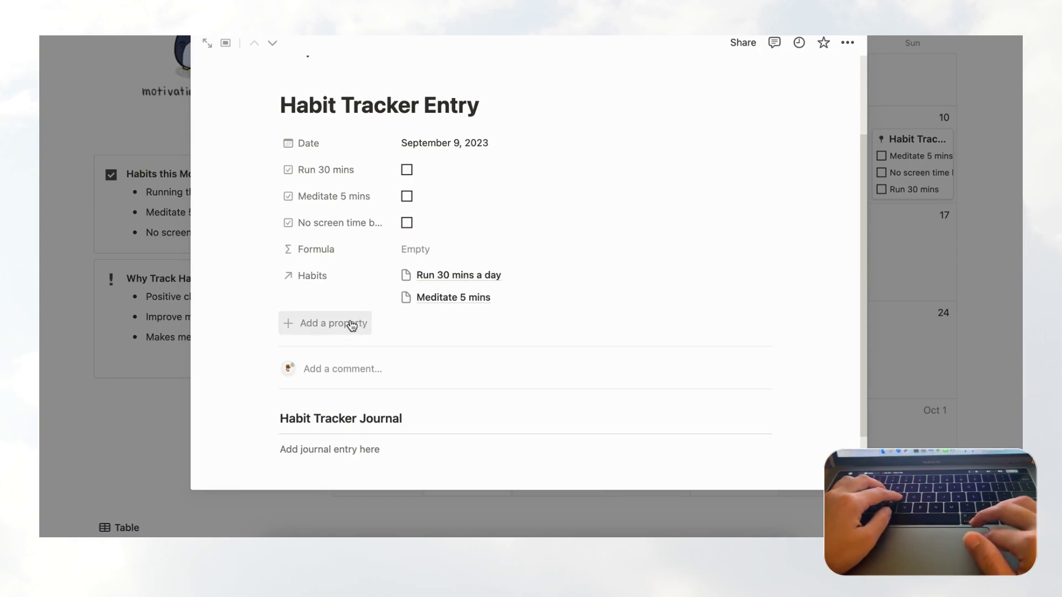
Reopen the Formula editor, drop the let draft and start the formula with the Habits relation.
{"action": "left_click", "coordinate": [348, 255]}
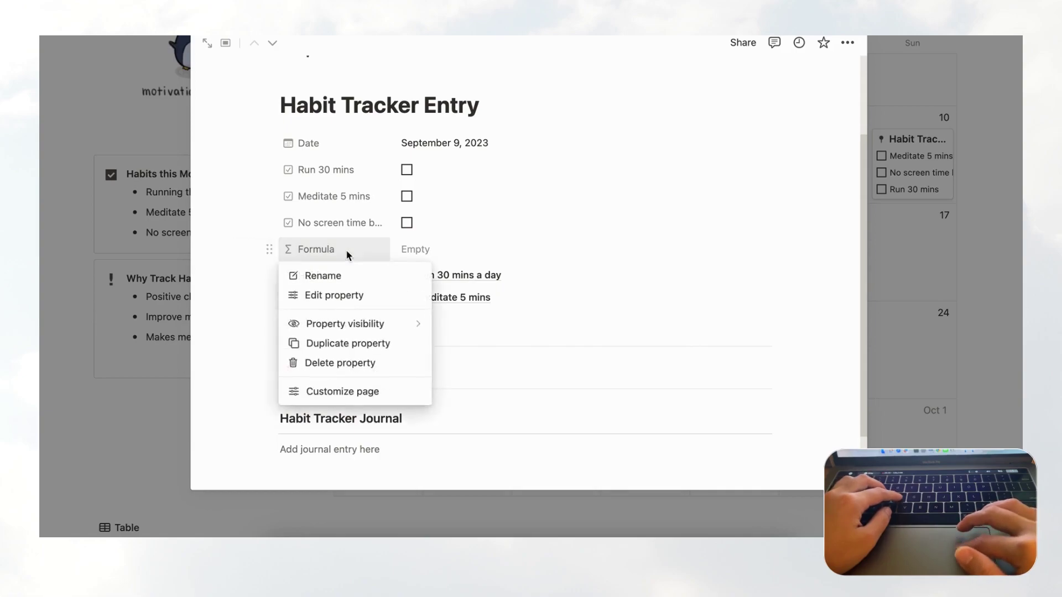
{"action": "left_click", "coordinate": [372, 294]}
{"action": "left_click", "coordinate": [442, 327]}
{"action": "type", "text": "let"}
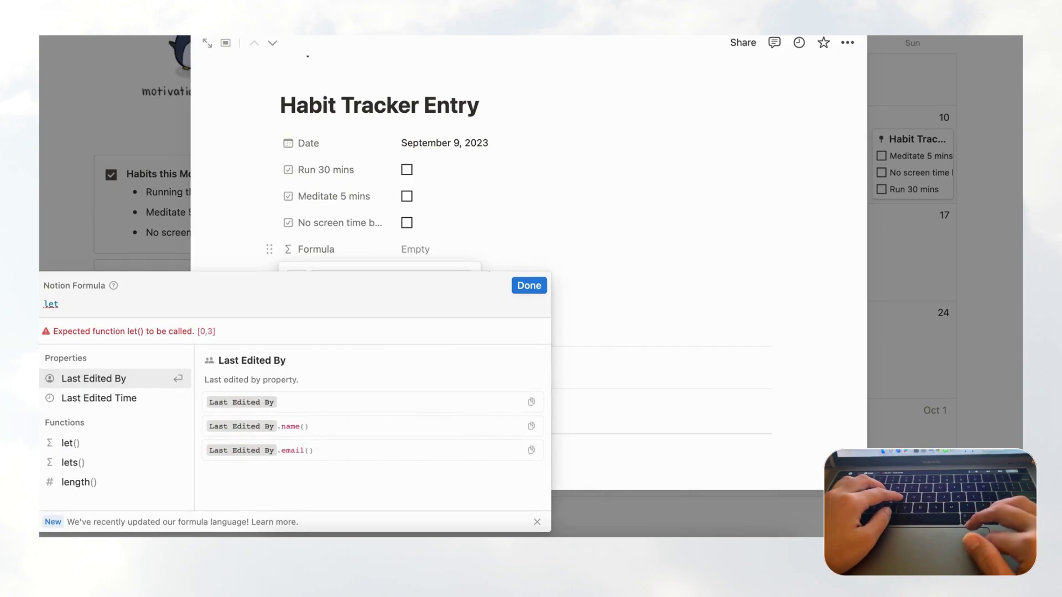
{"action": "key", "text": "BackSpace"}
{"action": "key", "text": "BackSpace"}
{"action": "key", "text": "BackSpace"}
{"action": "type", "text": "Habit"}
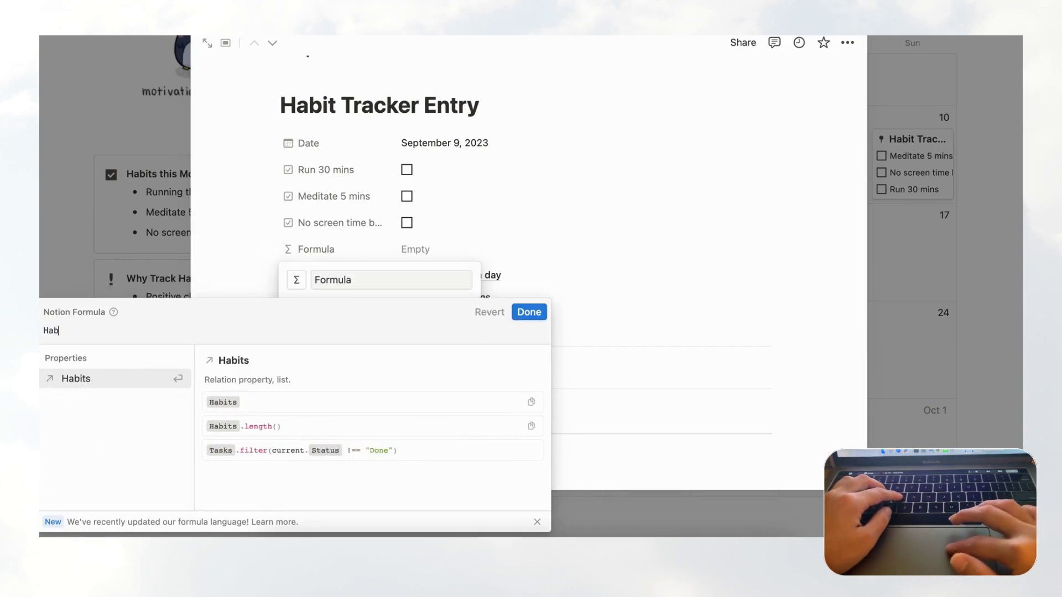
{"action": "left_click", "coordinate": [106, 378]}
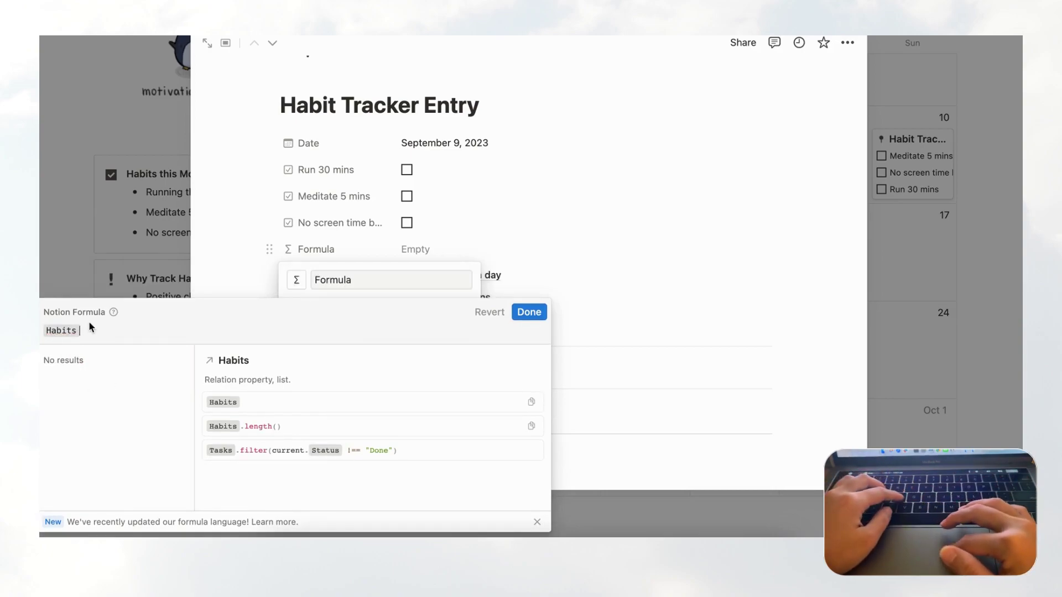
Complete the formula as Habits.map(current.Tags) and apply it.
{"action": "type", "text": ".cur"}
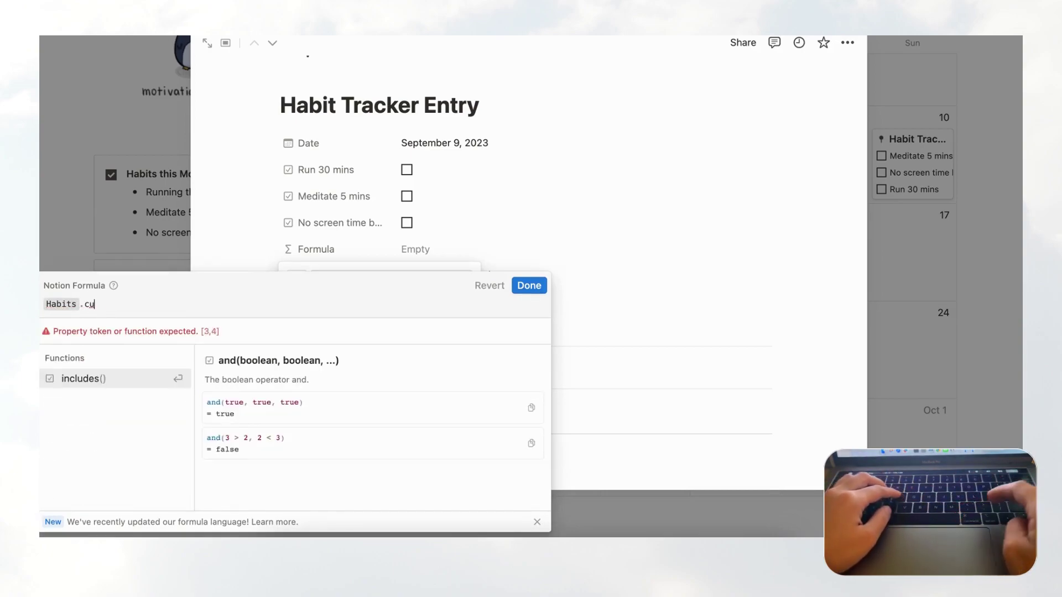
{"action": "key", "text": "BackSpace"}
{"action": "key", "text": "BackSpace"}
{"action": "key", "text": "BackSpace"}
{"action": "key", "text": "BackSpace"}
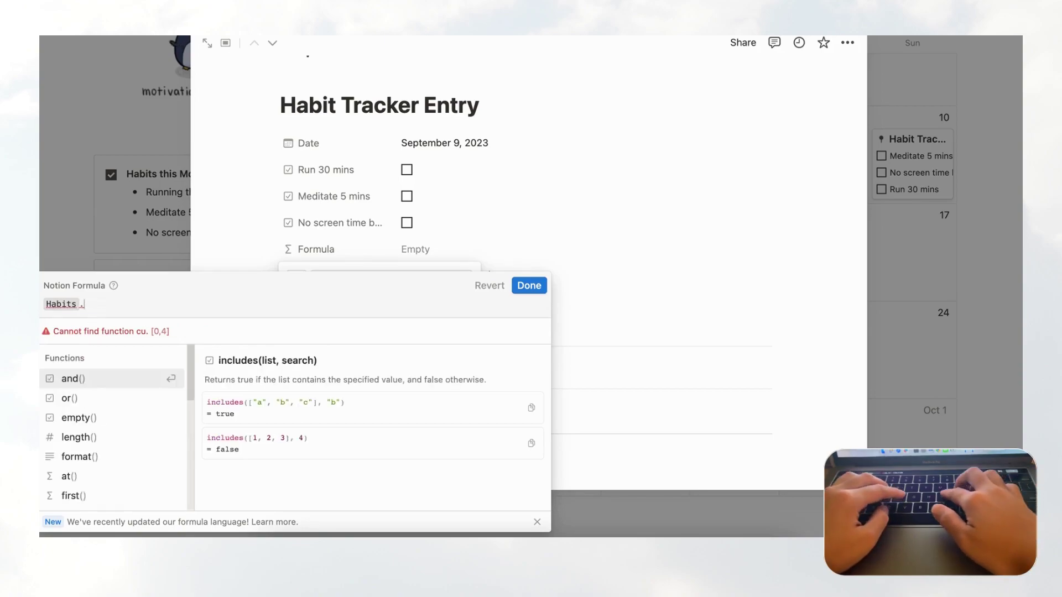
{"action": "type", "text": "."}
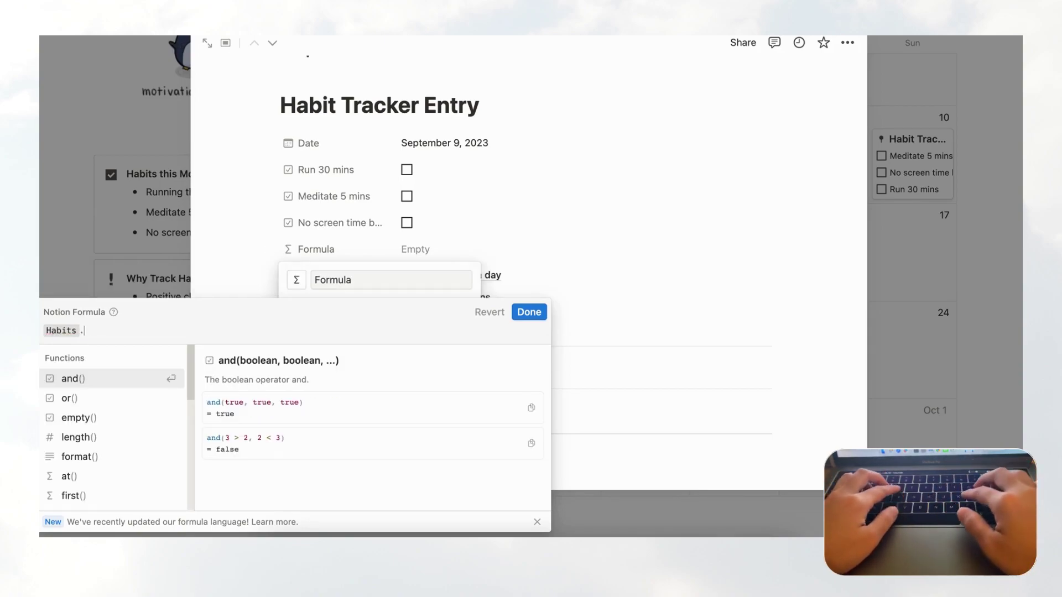
{"action": "type", "text": "map"}
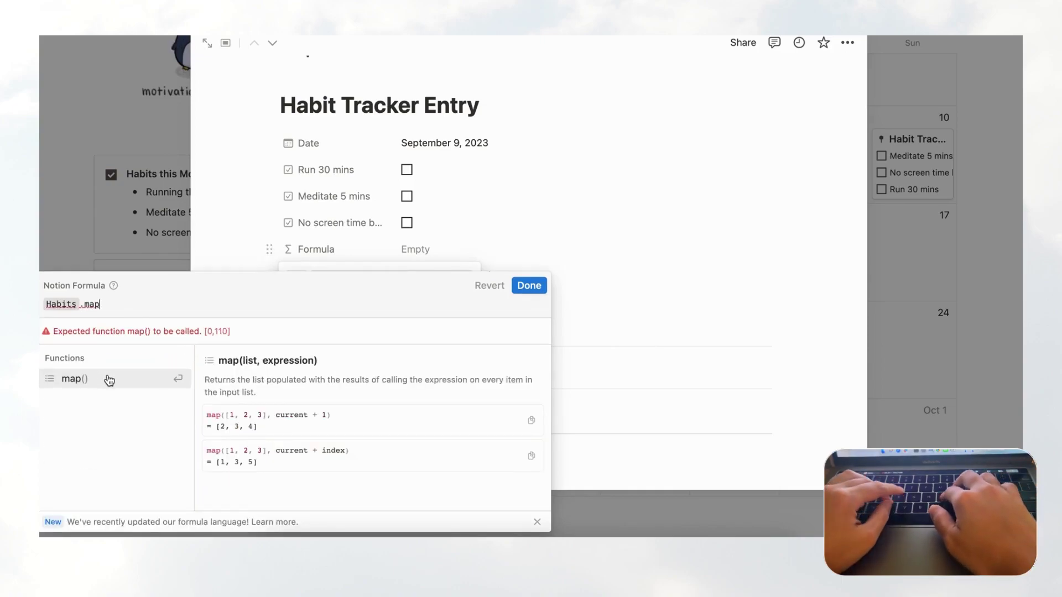
{"action": "left_click", "coordinate": [100, 378]}
{"action": "type", "text": "current"}
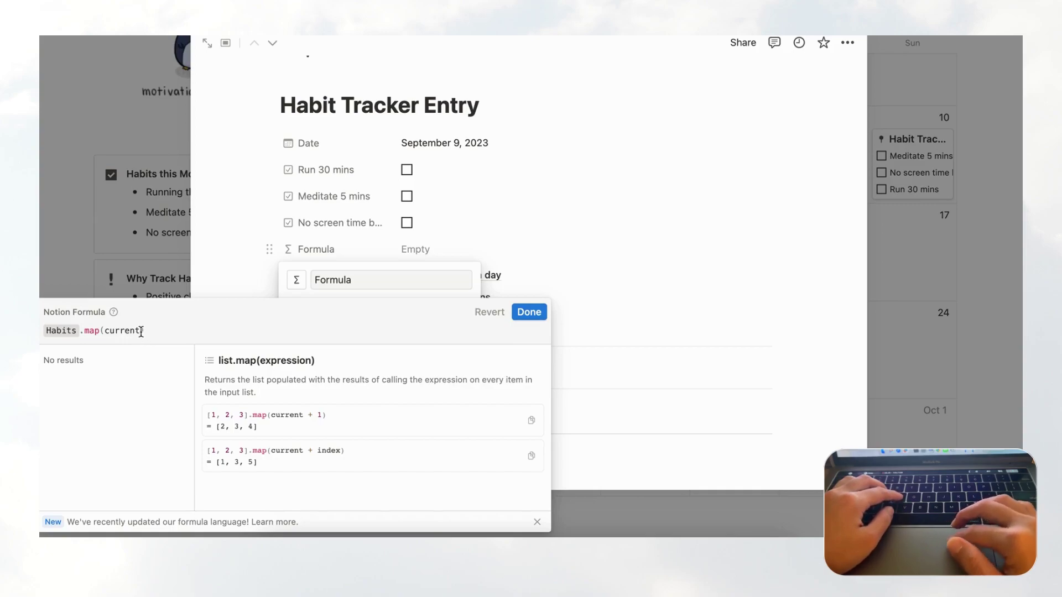
{"action": "type", "text": ".tag"}
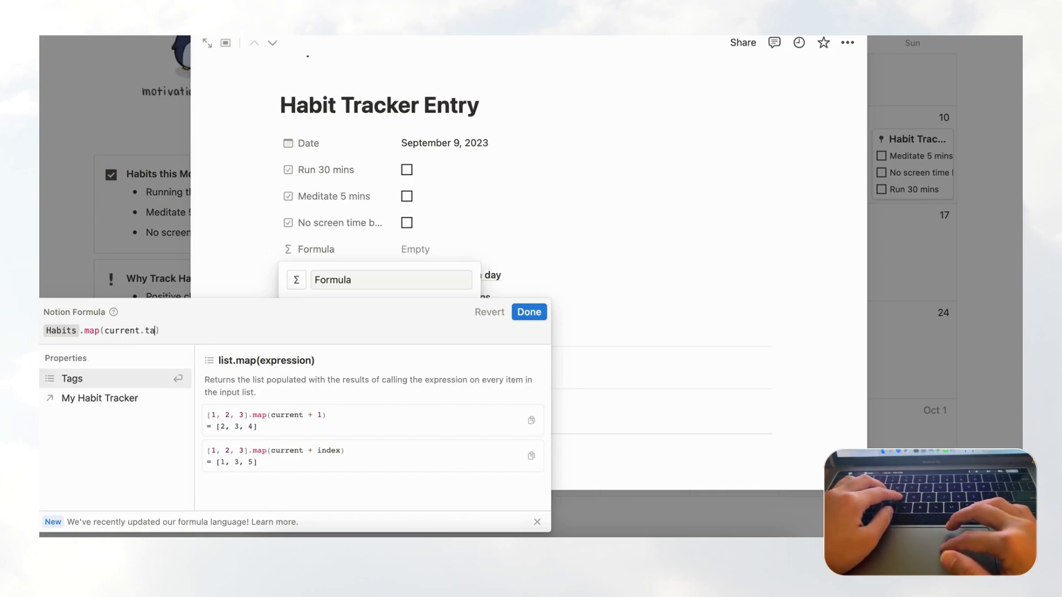
{"action": "left_click", "coordinate": [120, 379]}
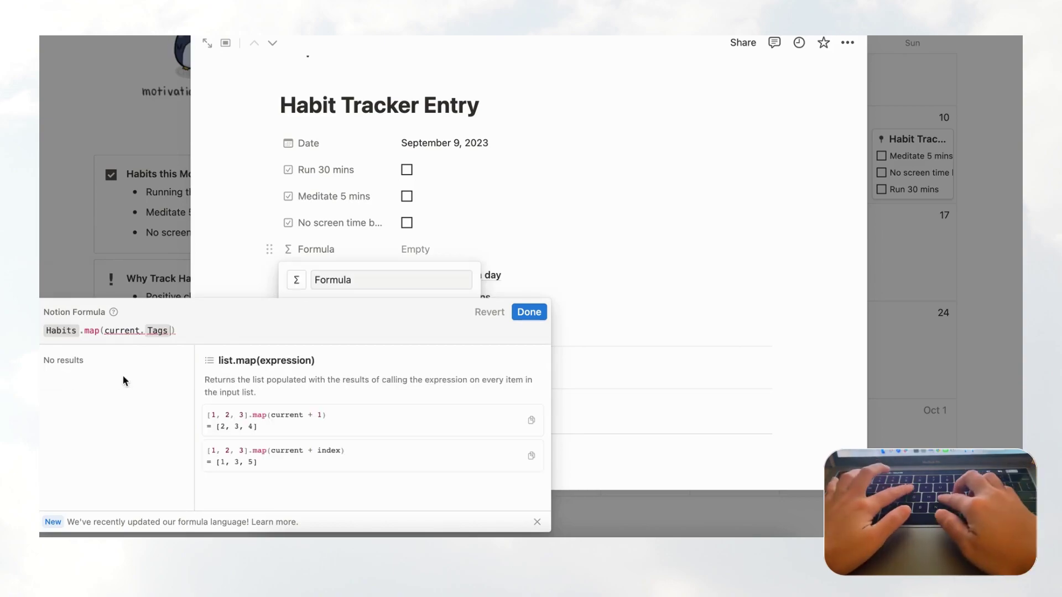
{"action": "left_click", "coordinate": [562, 270]}
{"action": "left_click", "coordinate": [555, 257]}
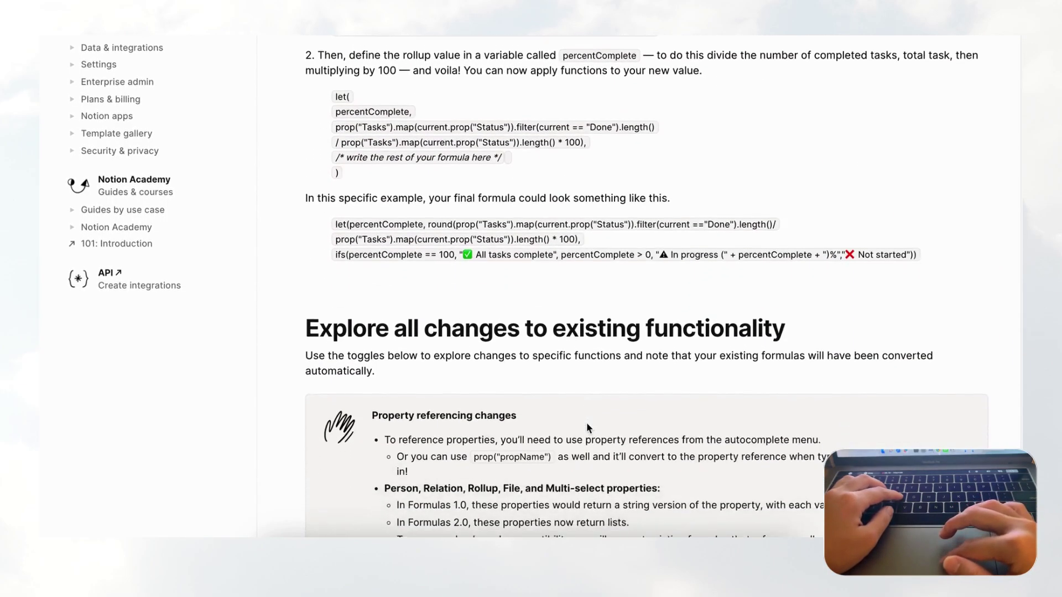
{"action": "scroll", "coordinate": [587, 427], "scroll_direction": "down", "scroll_amount": 7}
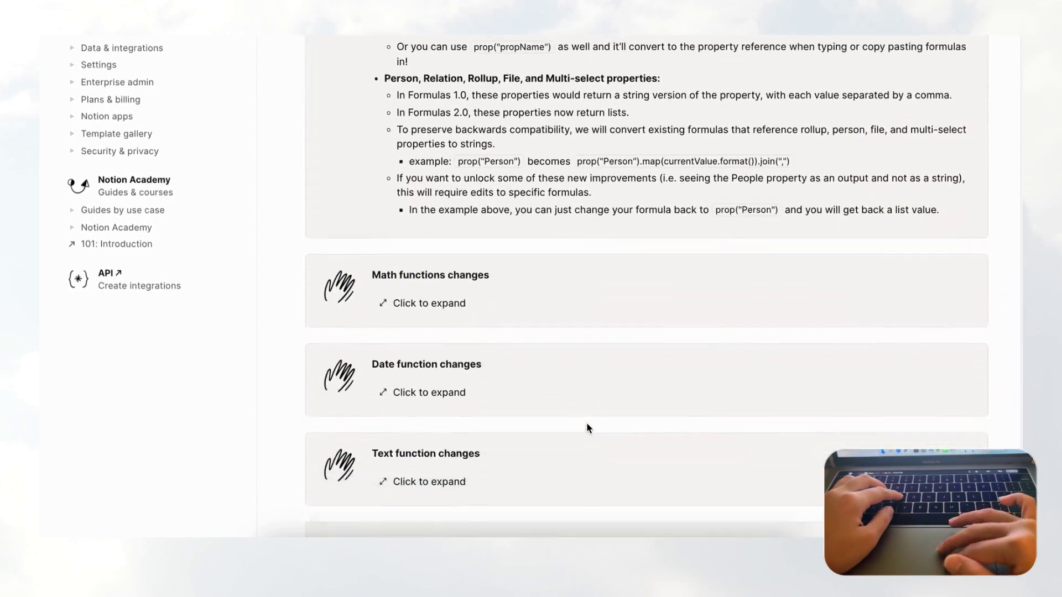
Scroll the Formulas 2.0 guide back to the opening formula editor screenshot with Stakeholders examples.
{"action": "scroll", "coordinate": [588, 427], "scroll_direction": "up", "scroll_amount": 20}
{"action": "scroll", "coordinate": [587, 427], "scroll_direction": "up", "scroll_amount": 18}
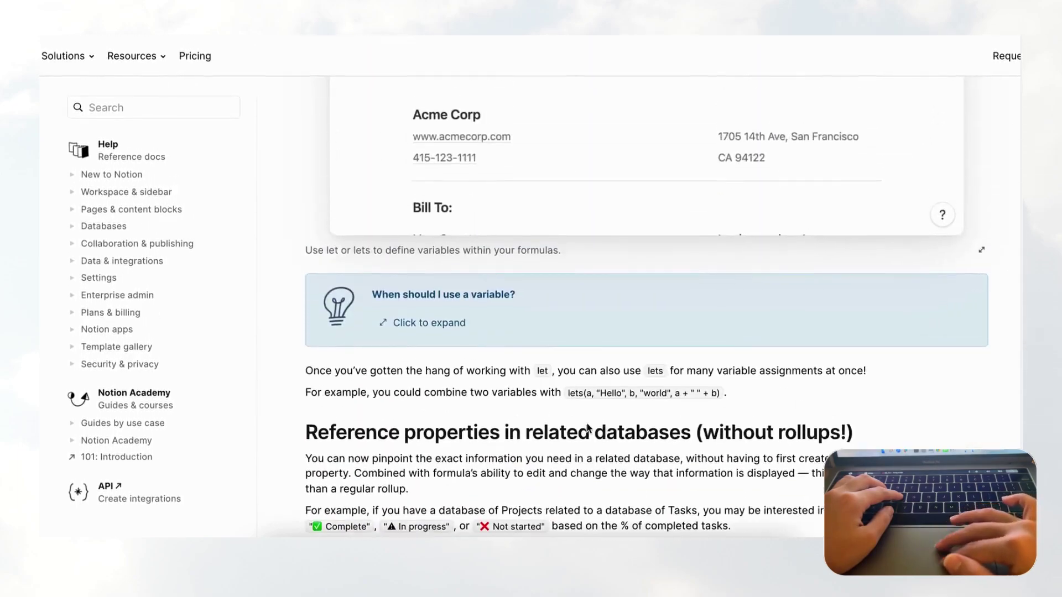
{"action": "scroll", "coordinate": [587, 428], "scroll_direction": "up", "scroll_amount": 15}
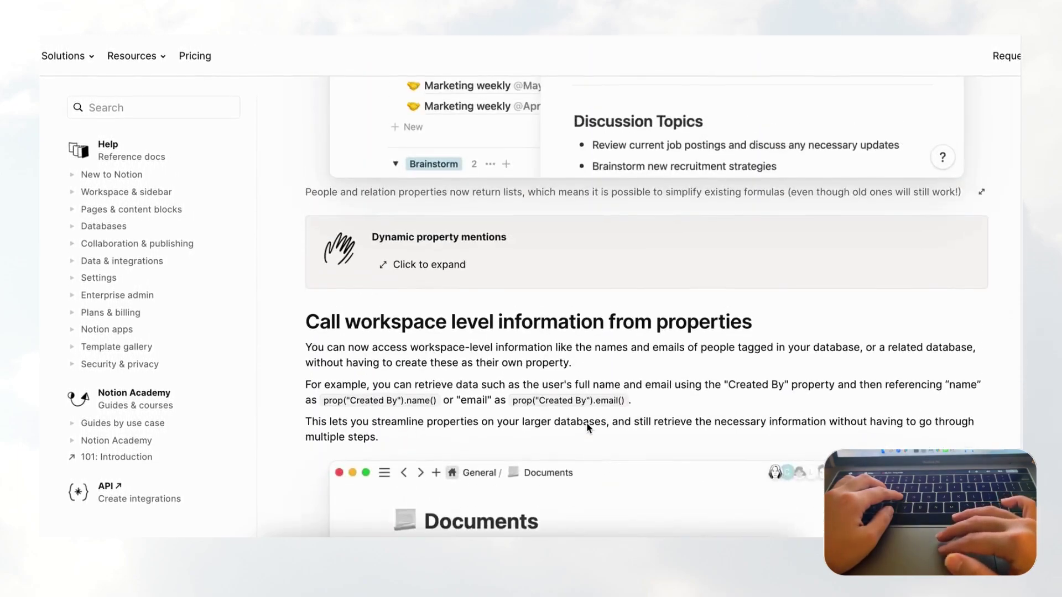
{"action": "scroll", "coordinate": [586, 422], "scroll_direction": "up", "scroll_amount": 15}
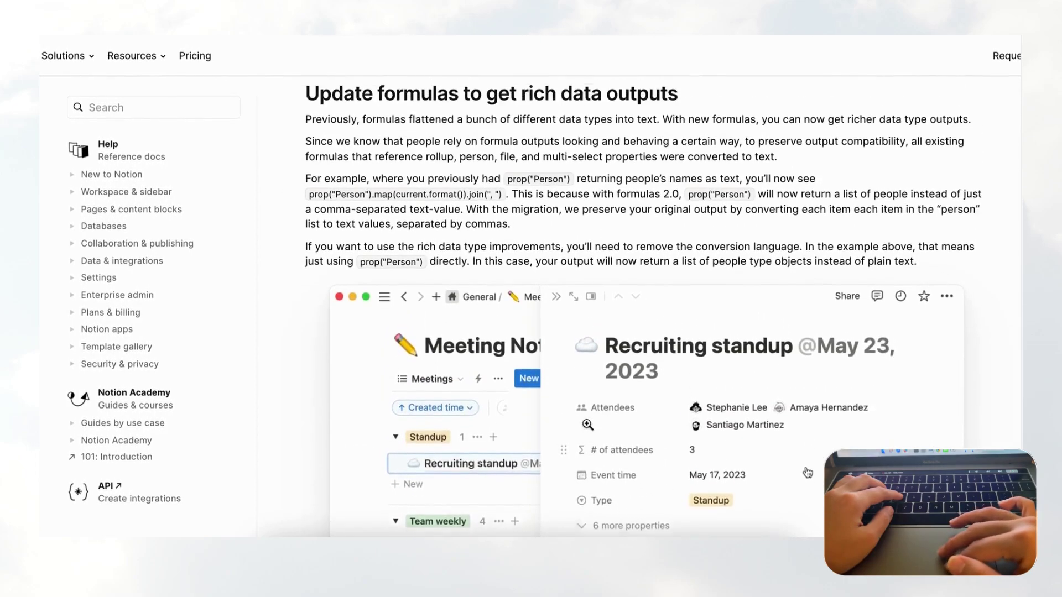
{"action": "scroll", "coordinate": [588, 427], "scroll_direction": "up", "scroll_amount": 4}
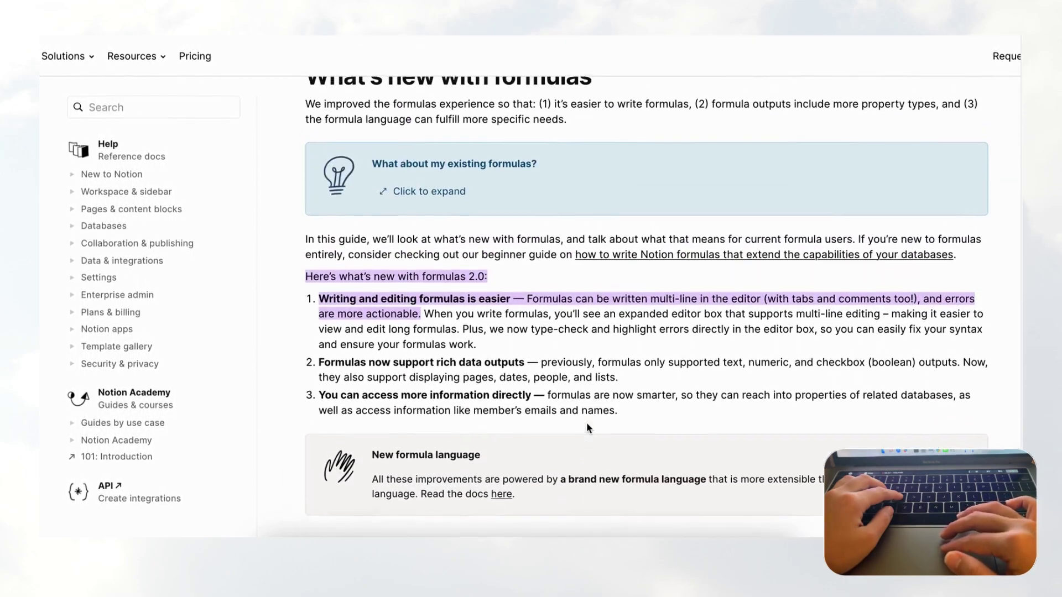
{"action": "scroll", "coordinate": [587, 428], "scroll_direction": "up", "scroll_amount": 10}
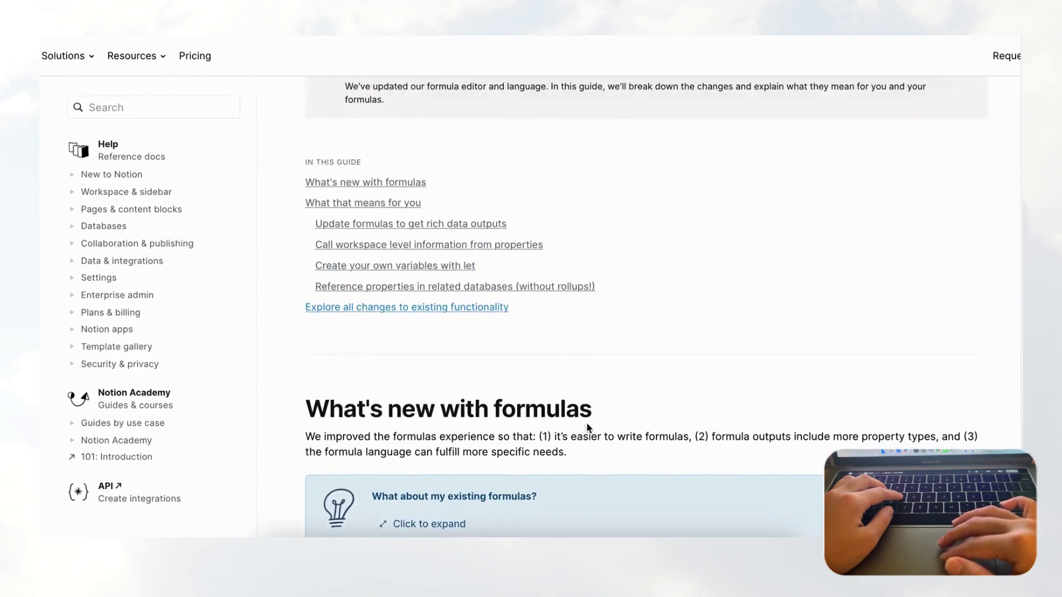
{"action": "scroll", "coordinate": [586, 423], "scroll_direction": "up", "scroll_amount": 5}
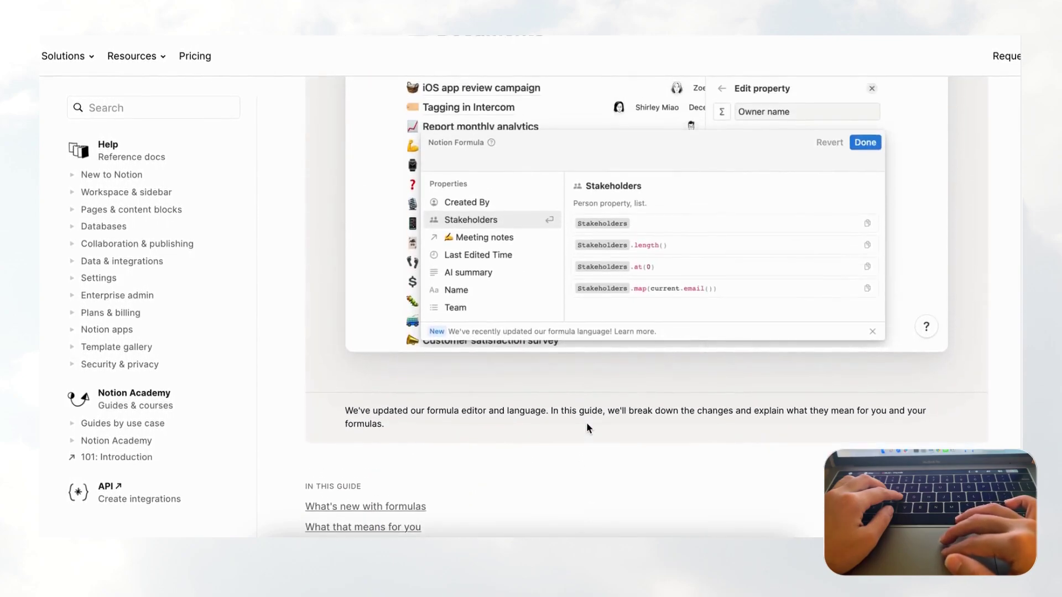
{"action": "scroll", "coordinate": [587, 427], "scroll_direction": "up", "scroll_amount": 6}
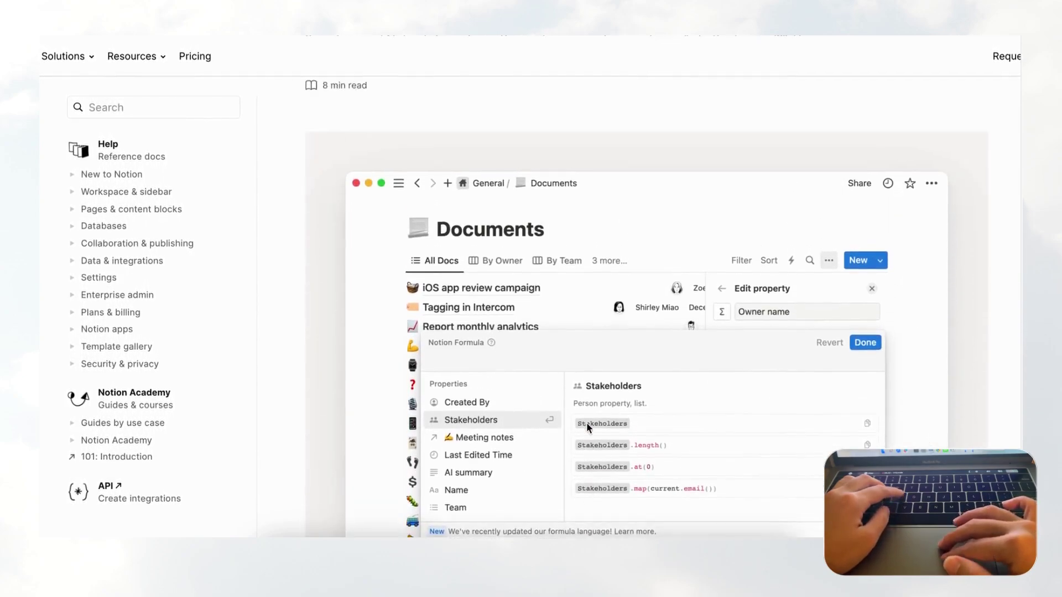